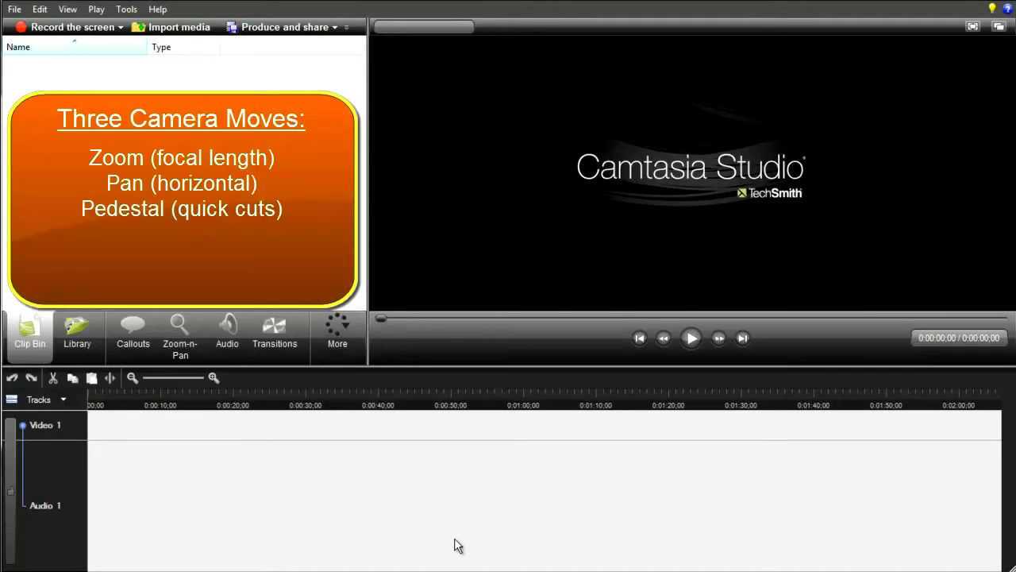
Import the embroidered JPG, place it on Video 1 at 471 x 480, and extend it to 0:00:16;03
{"action": "left_click", "coordinate": [193, 31]}
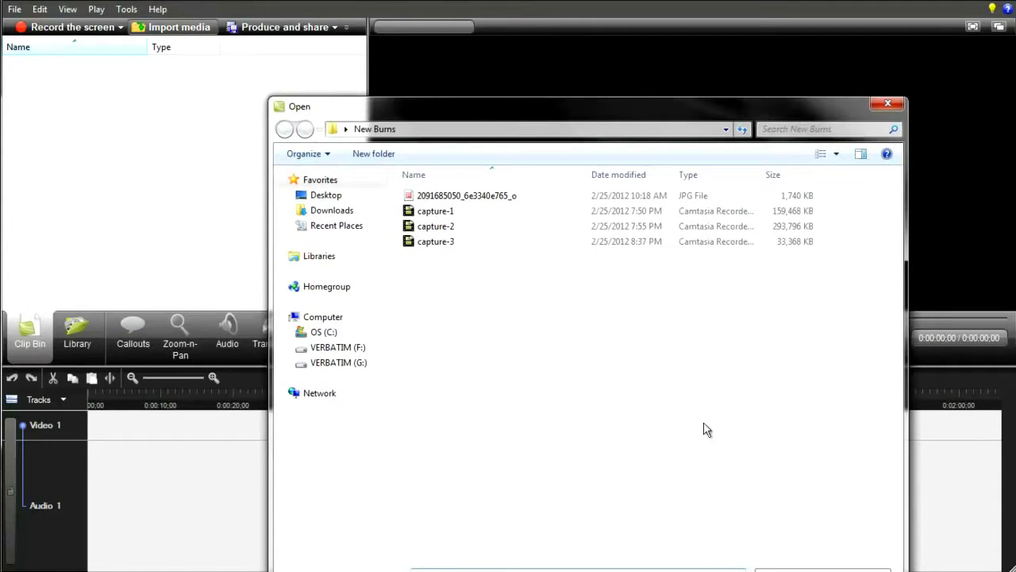
{"action": "left_click", "coordinate": [447, 199]}
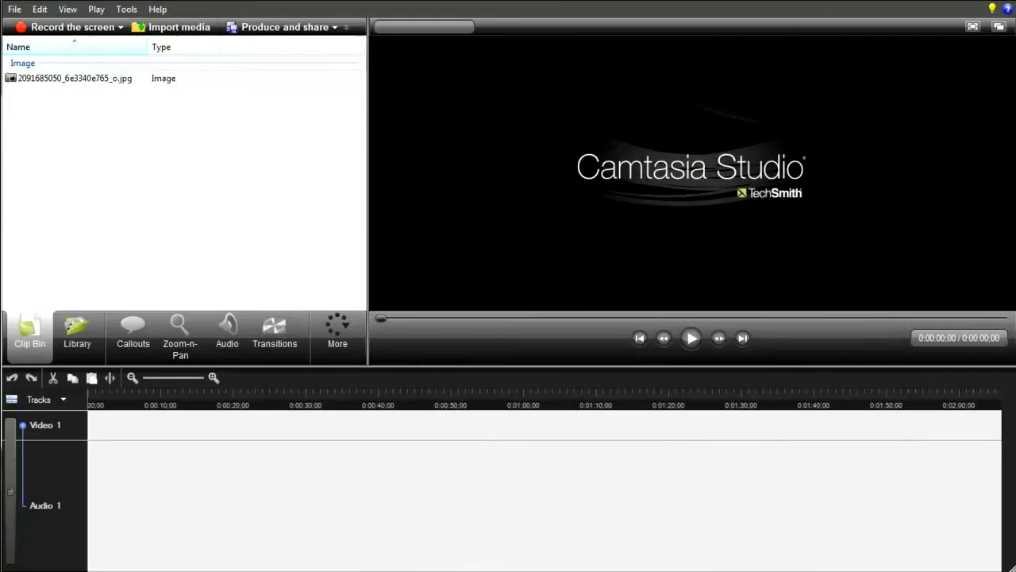
{"action": "left_click", "coordinate": [13, 81]}
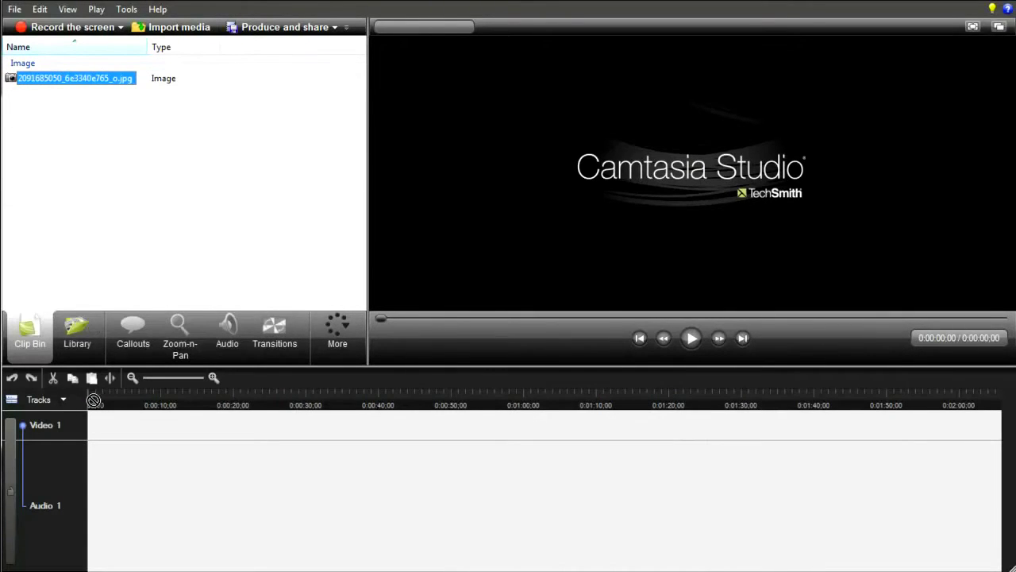
{"action": "left_click_drag", "start_coordinate": [94, 401], "coordinate": [89, 432]}
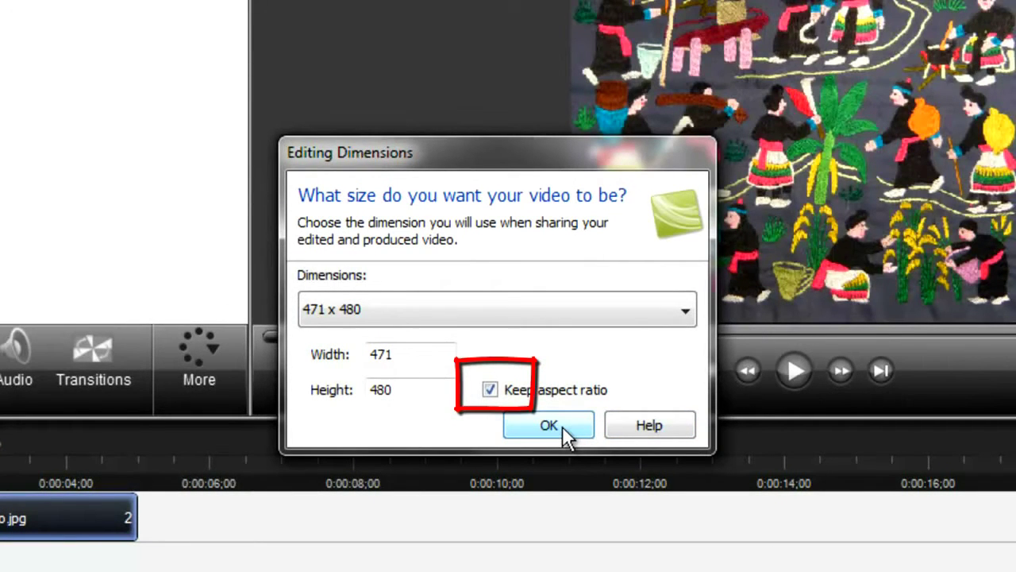
{"action": "left_click", "coordinate": [562, 426]}
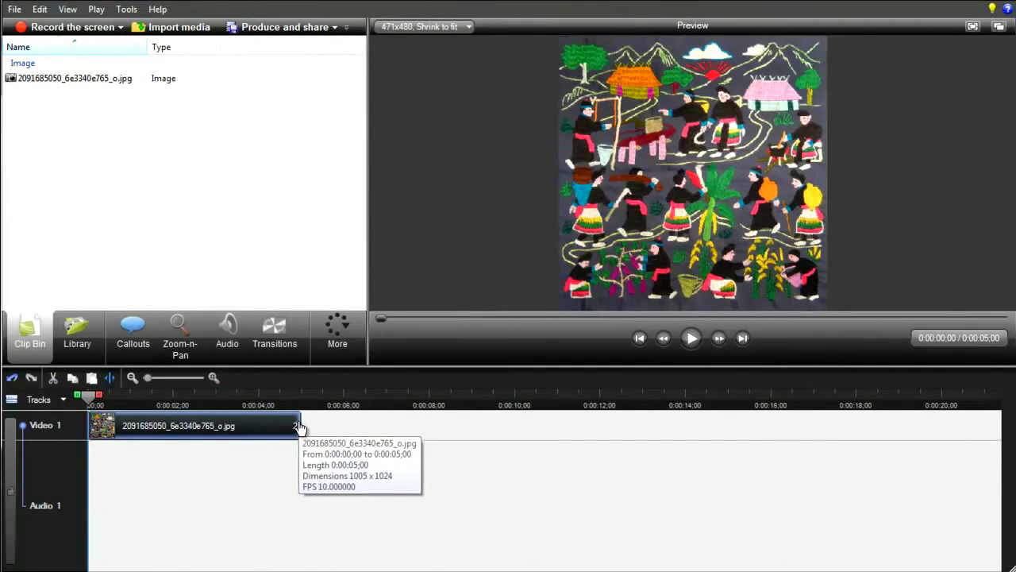
{"action": "mouse_move", "coordinate": [300, 426]}
{"action": "left_mouse_down"}
{"action": "mouse_move", "coordinate": [782, 434]}
{"action": "mouse_move", "coordinate": [768, 443]}
{"action": "left_mouse_up"}
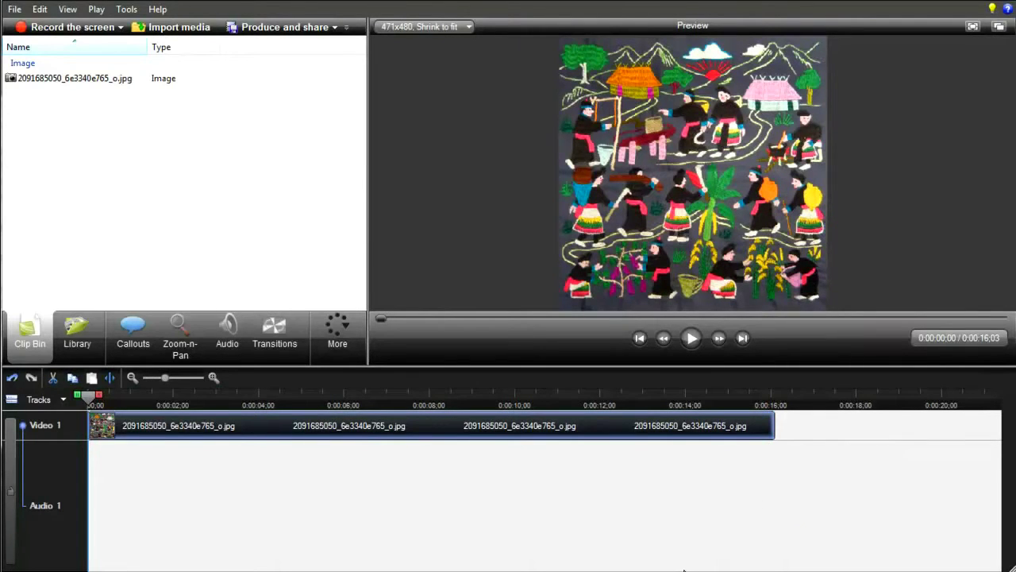
Play the image clip and pause at 0:00:02;17
{"action": "left_click", "coordinate": [691, 339]}
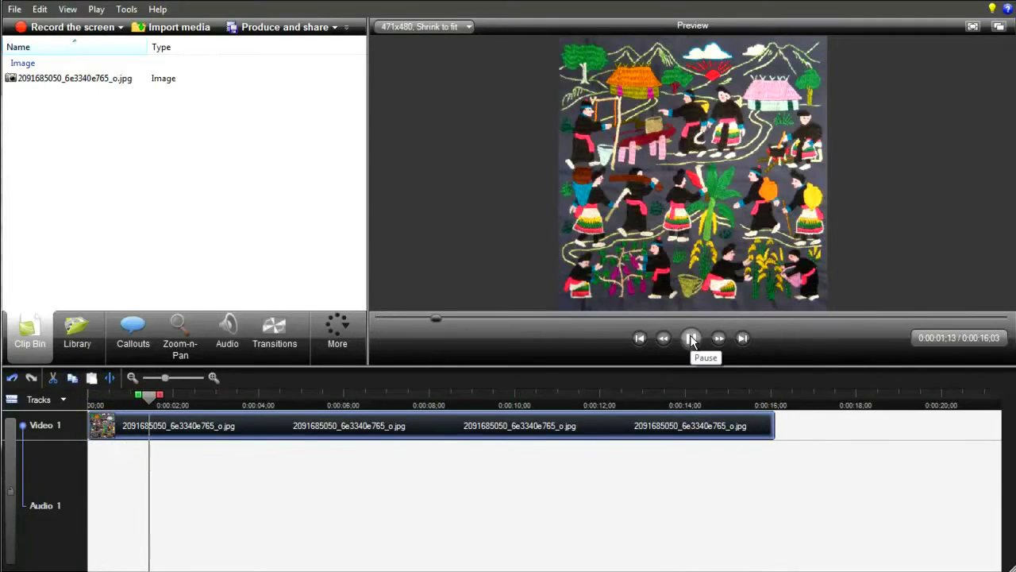
{"action": "left_click", "coordinate": [690, 338]}
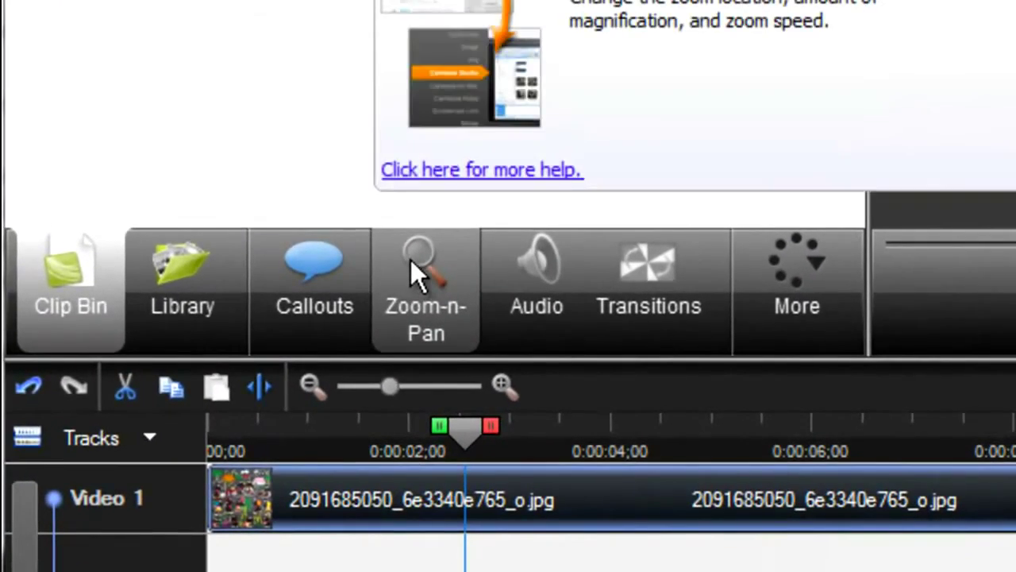
Frame a 134% zoom on the two embroidered figures near the top centre
{"action": "left_click", "coordinate": [411, 259]}
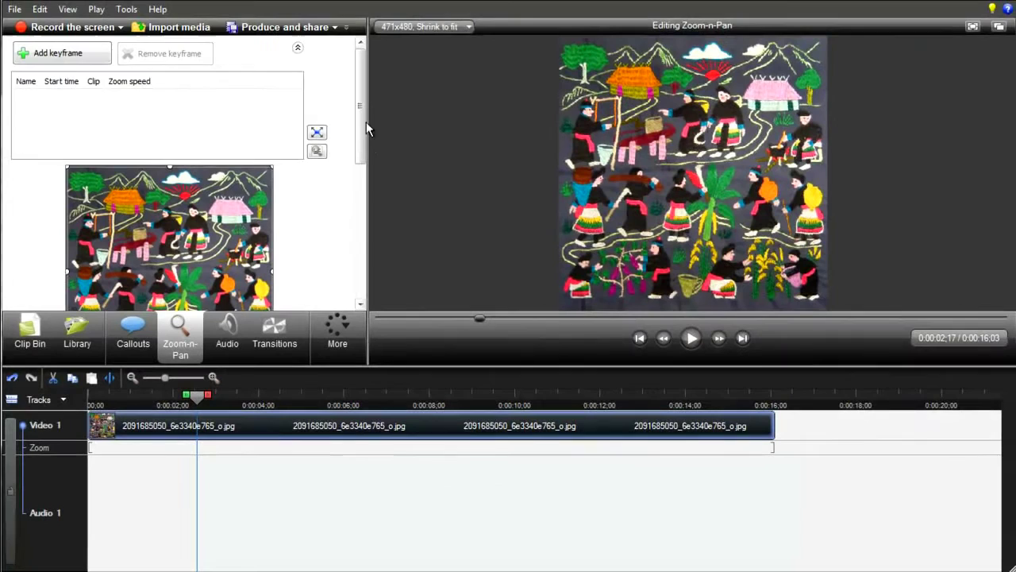
{"action": "left_click_drag", "start_coordinate": [359, 125], "coordinate": [357, 166]}
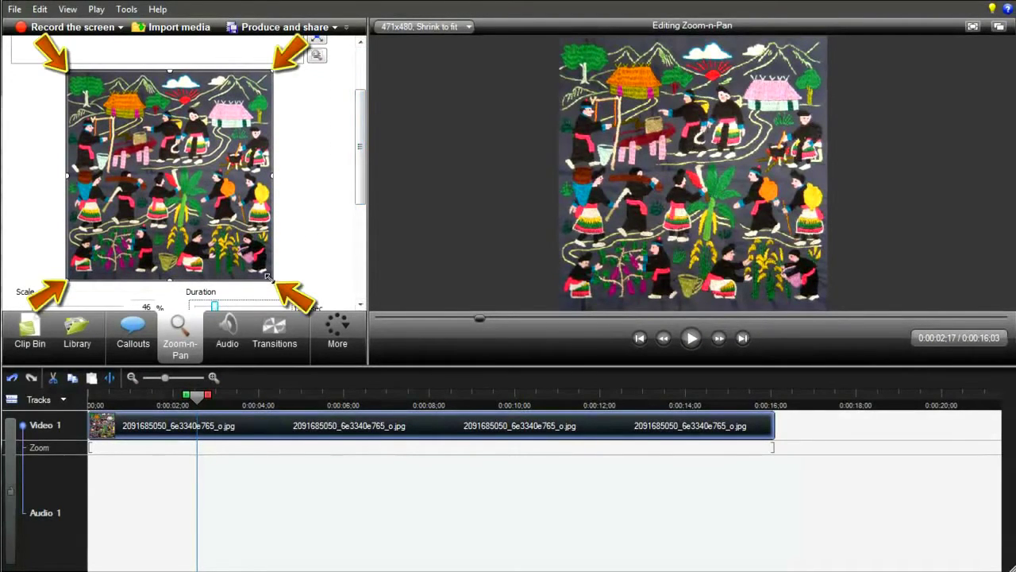
{"action": "left_click_drag", "start_coordinate": [273, 275], "coordinate": [181, 104]}
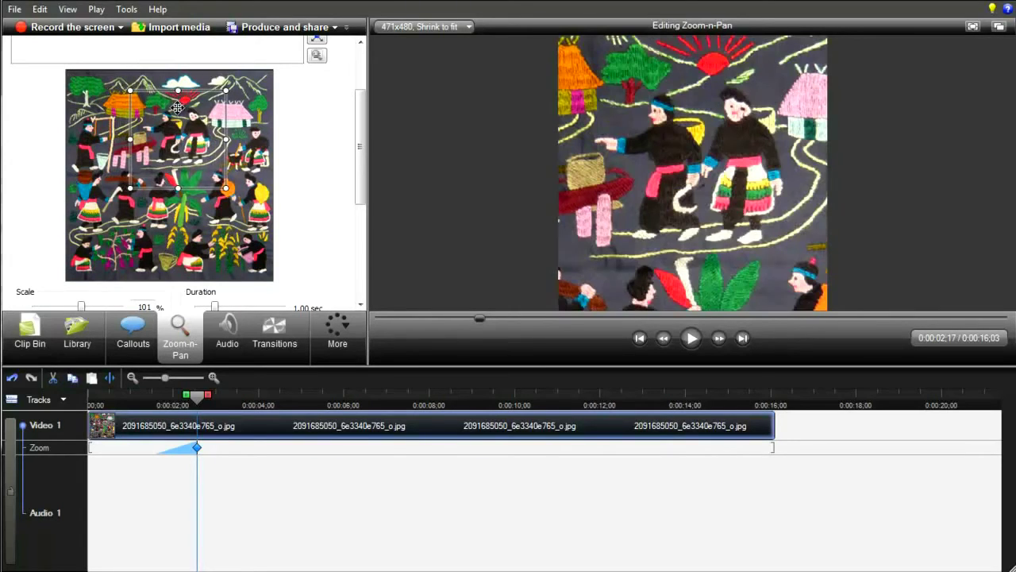
{"action": "left_click_drag", "start_coordinate": [225, 179], "coordinate": [201, 163]}
{"action": "mouse_move", "coordinate": [174, 129]}
{"action": "left_mouse_down"}
{"action": "mouse_move", "coordinate": [192, 137]}
{"action": "mouse_move", "coordinate": [181, 141]}
{"action": "left_mouse_up"}
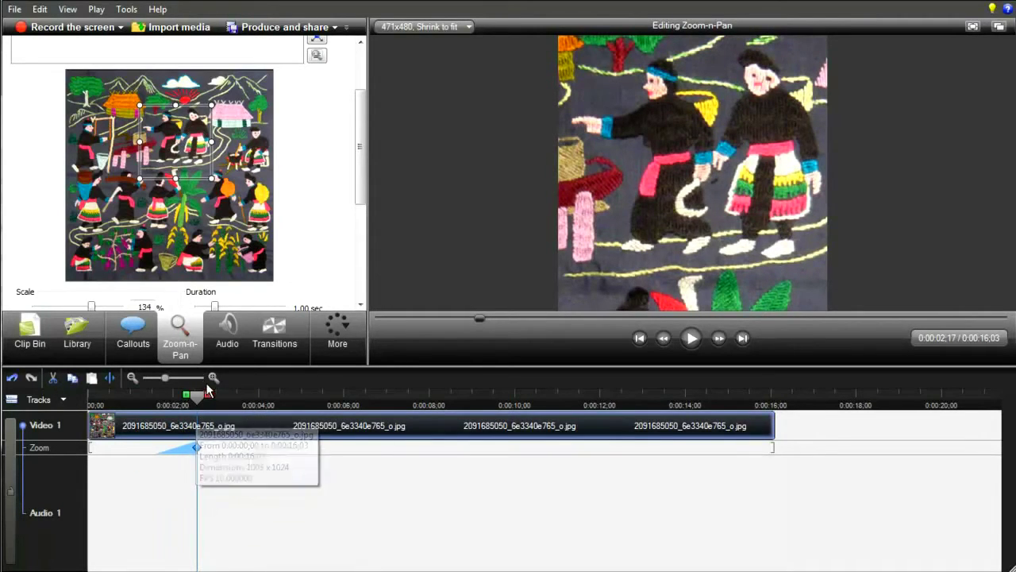
Shift the zoom keyframe to about 3 seconds with a 2-second duration, then preview it from the start
{"action": "left_click_drag", "start_coordinate": [361, 195], "coordinate": [362, 212]}
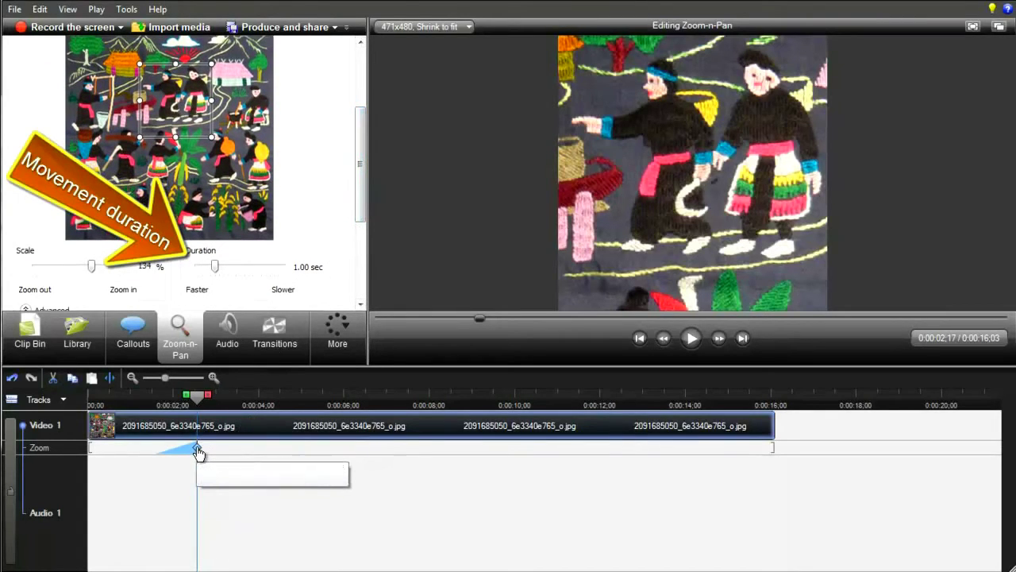
{"action": "left_click_drag", "start_coordinate": [198, 452], "coordinate": [235, 452]}
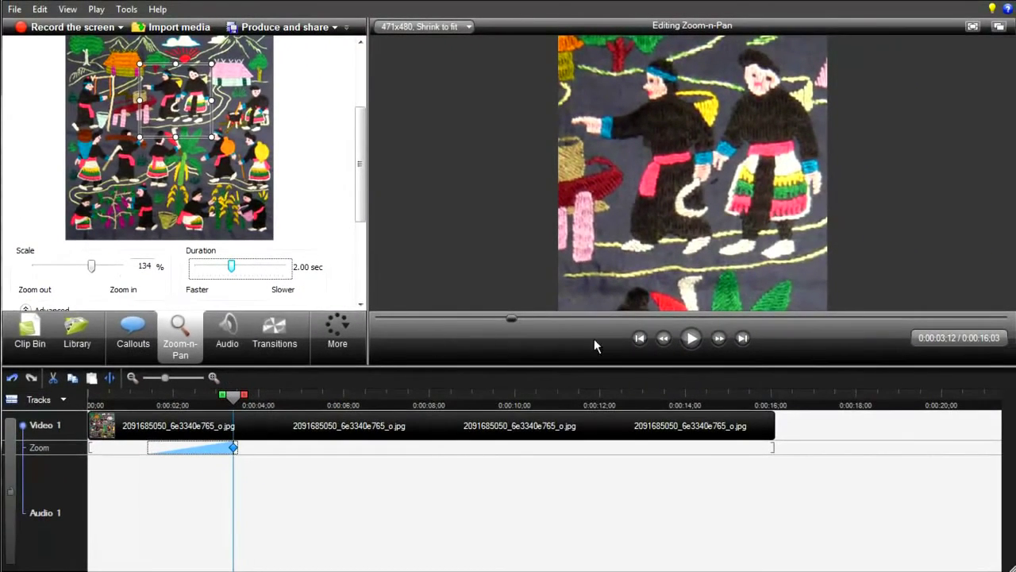
{"action": "left_click", "coordinate": [640, 339]}
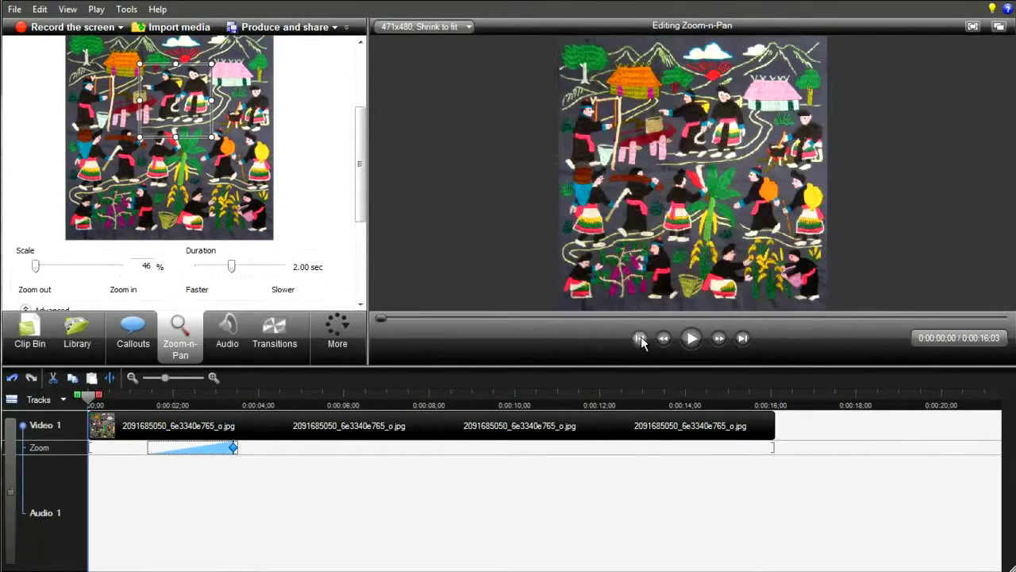
{"action": "left_click", "coordinate": [692, 338]}
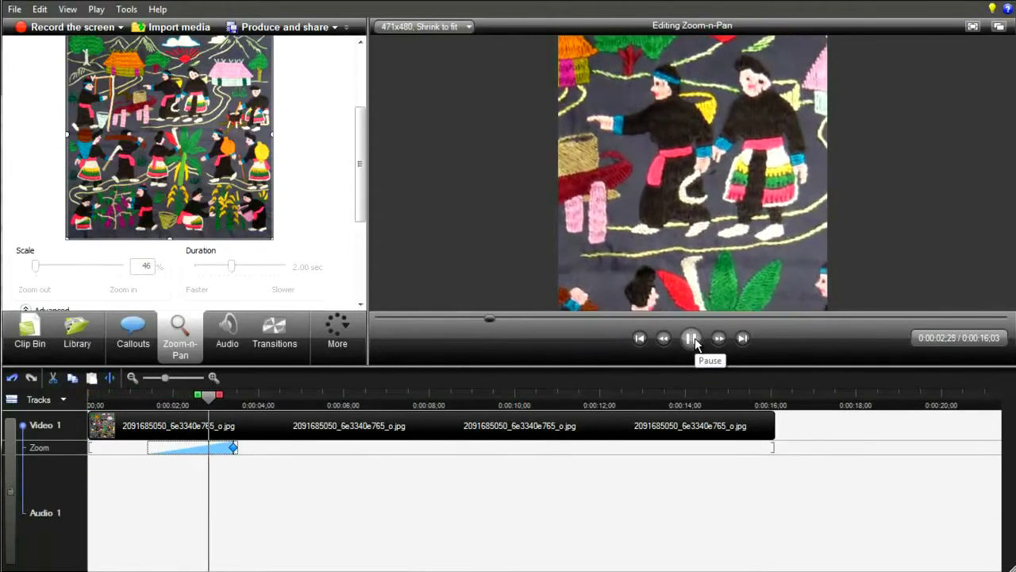
{"action": "left_click", "coordinate": [695, 337]}
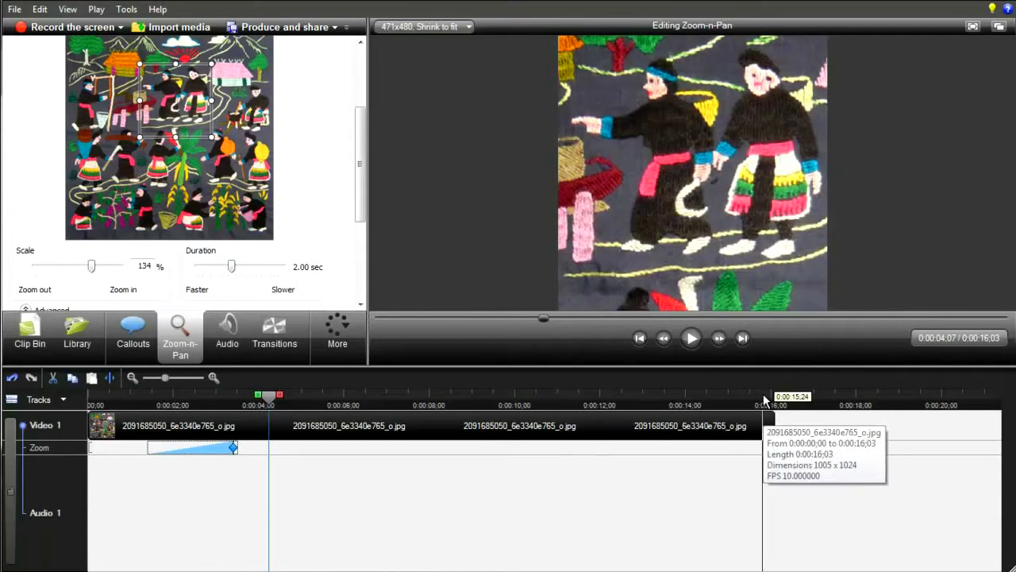
{"action": "left_click", "coordinate": [690, 337]}
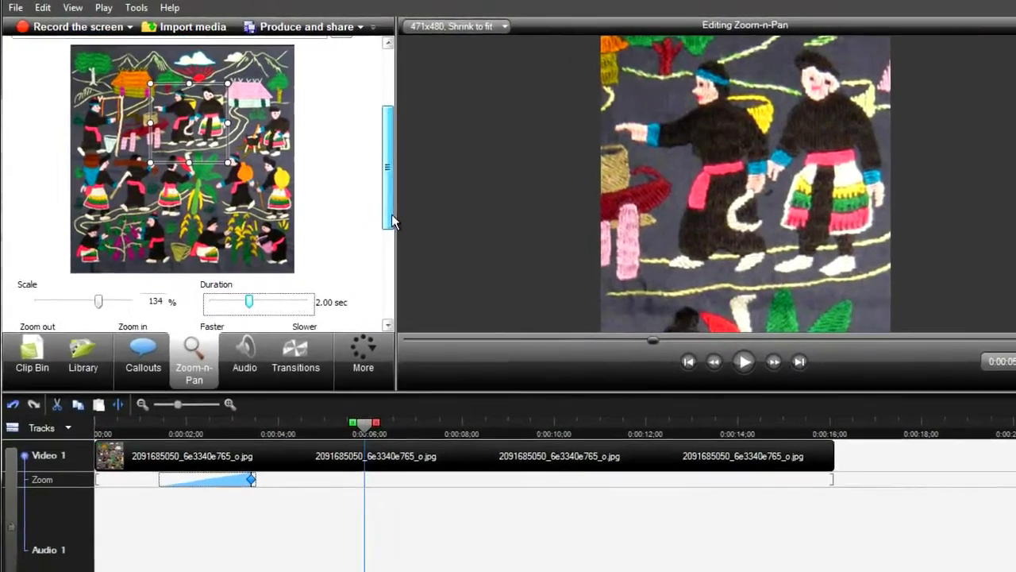
{"action": "left_click_drag", "start_coordinate": [362, 201], "coordinate": [362, 143]}
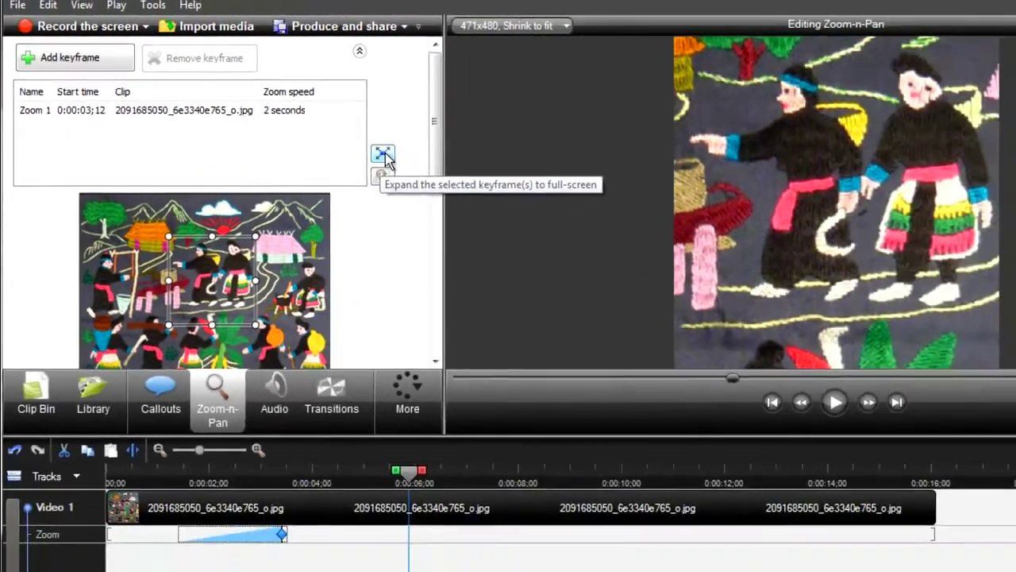
{"action": "left_click", "coordinate": [469, 181]}
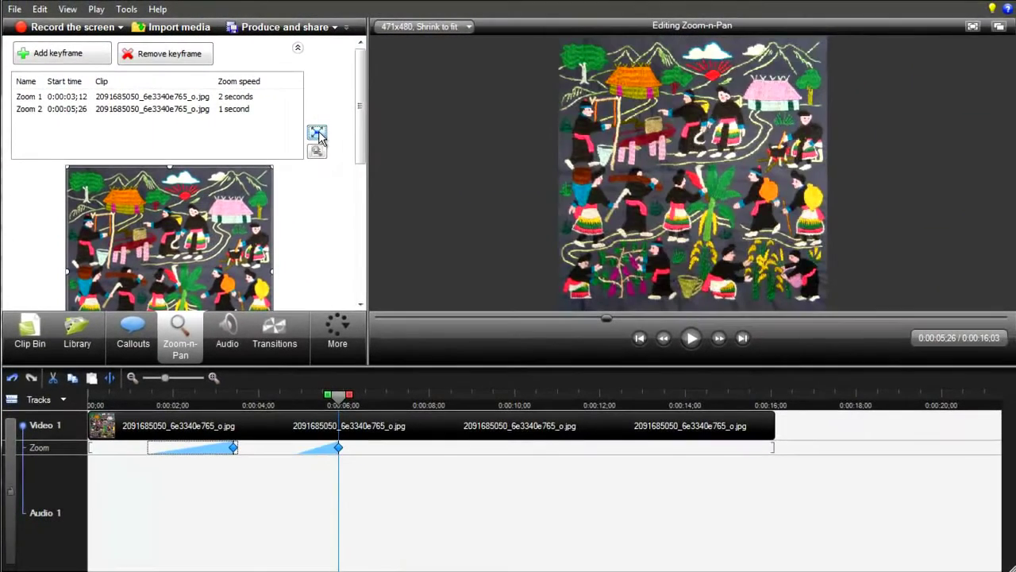
{"action": "left_click_drag", "start_coordinate": [362, 108], "coordinate": [362, 160]}
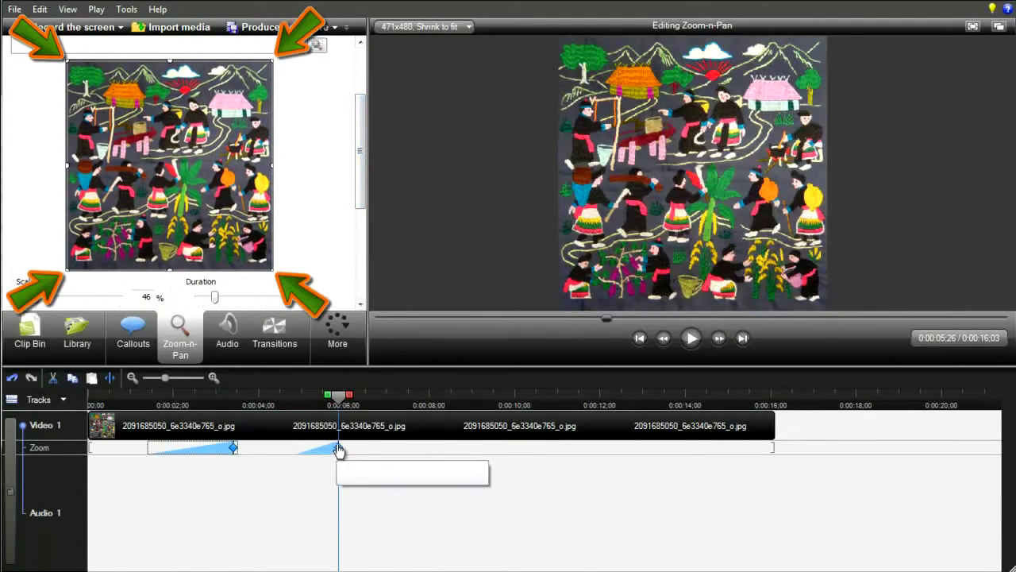
{"action": "left_click_drag", "start_coordinate": [340, 451], "coordinate": [382, 450]}
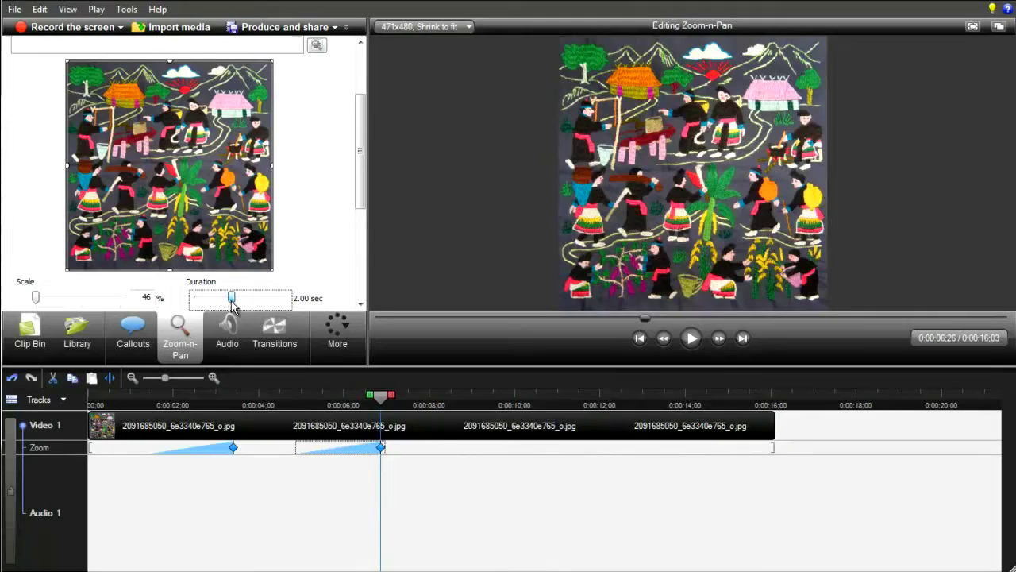
{"action": "left_click_drag", "start_coordinate": [381, 447], "coordinate": [431, 449]}
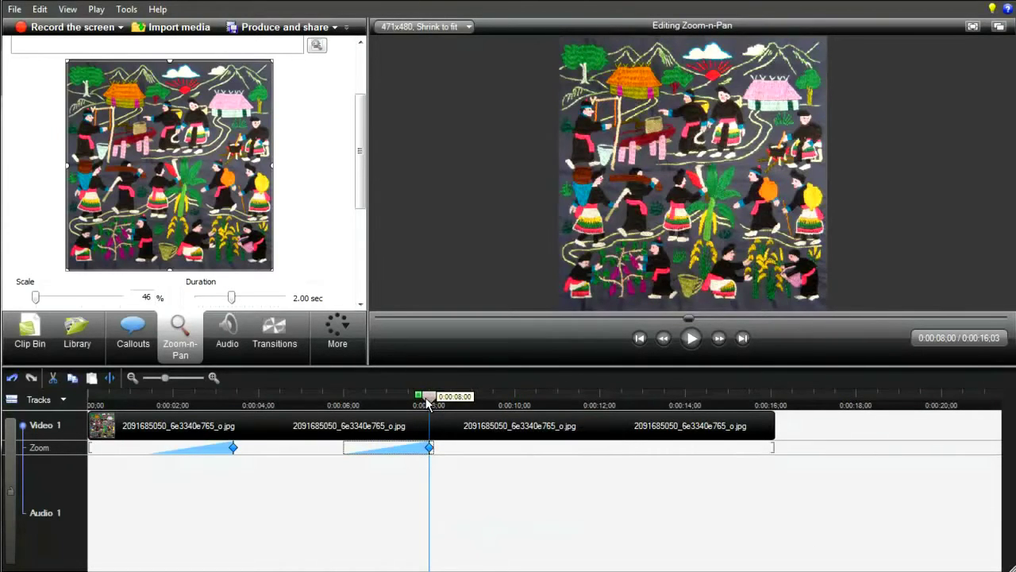
{"action": "left_click_drag", "start_coordinate": [430, 399], "coordinate": [93, 398]}
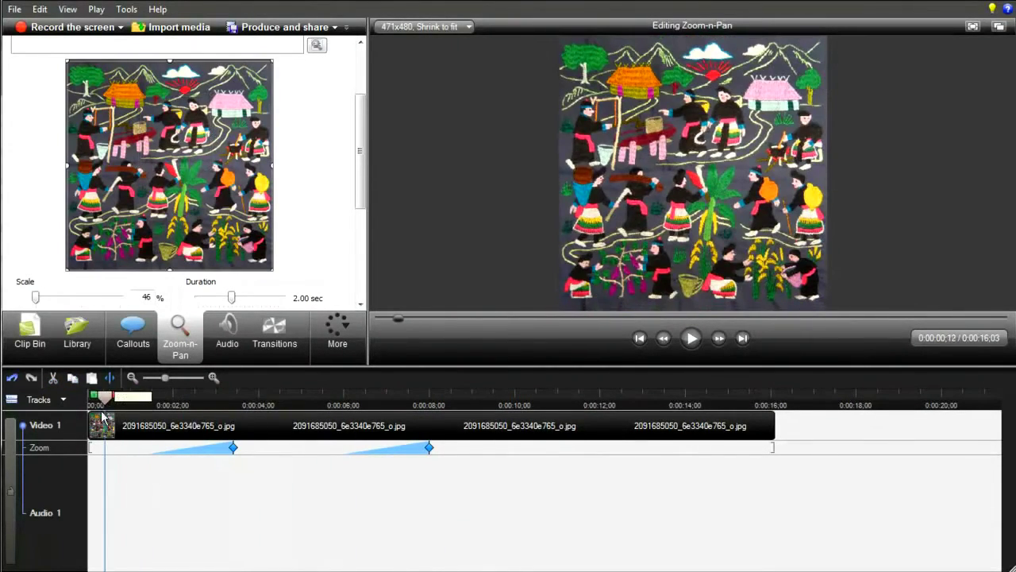
{"action": "left_click", "coordinate": [691, 338]}
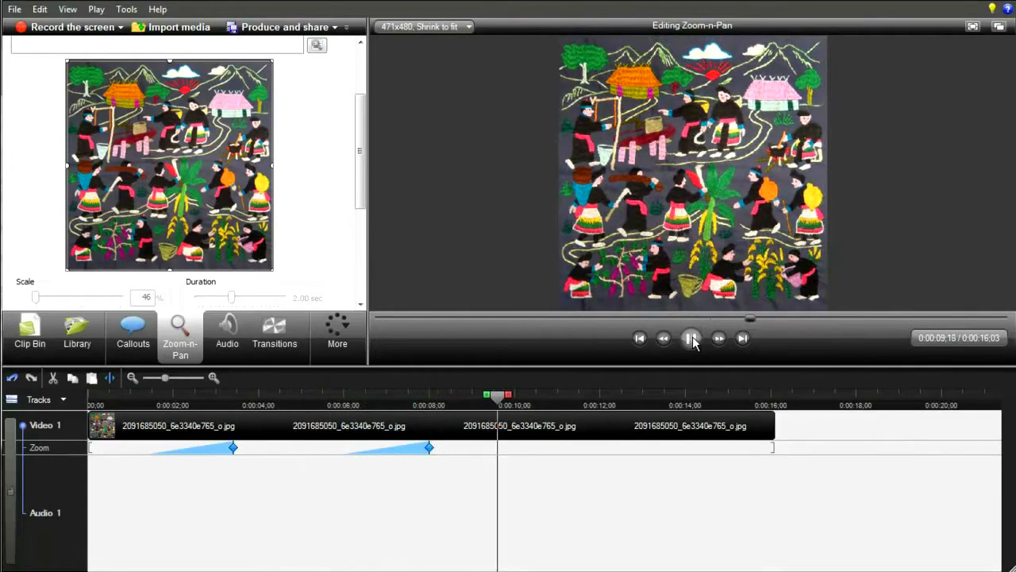
Frame the opening zoom at 119% on the sun and the two top figures
{"action": "left_click", "coordinate": [692, 338]}
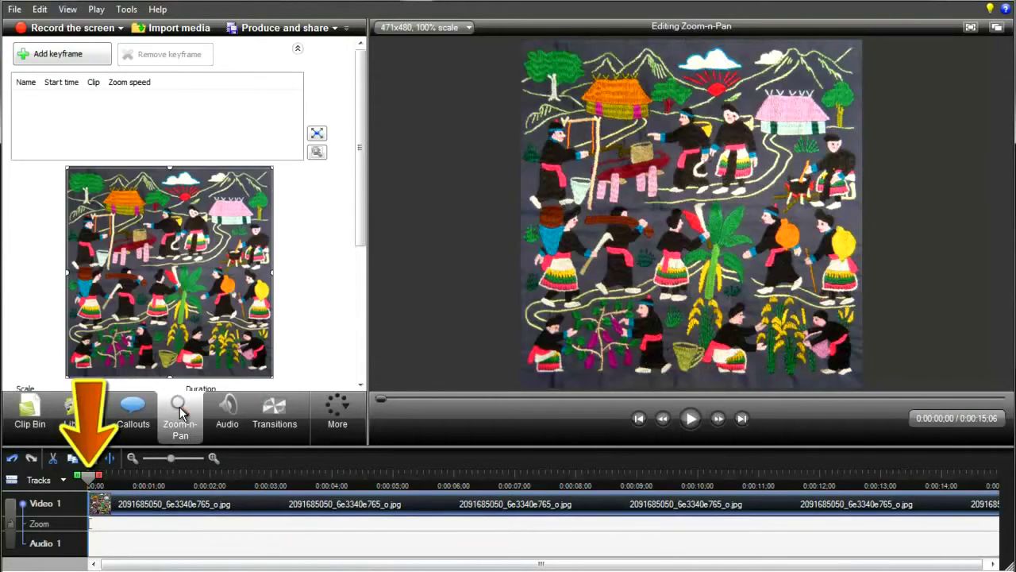
{"action": "left_click_drag", "start_coordinate": [361, 209], "coordinate": [370, 255]}
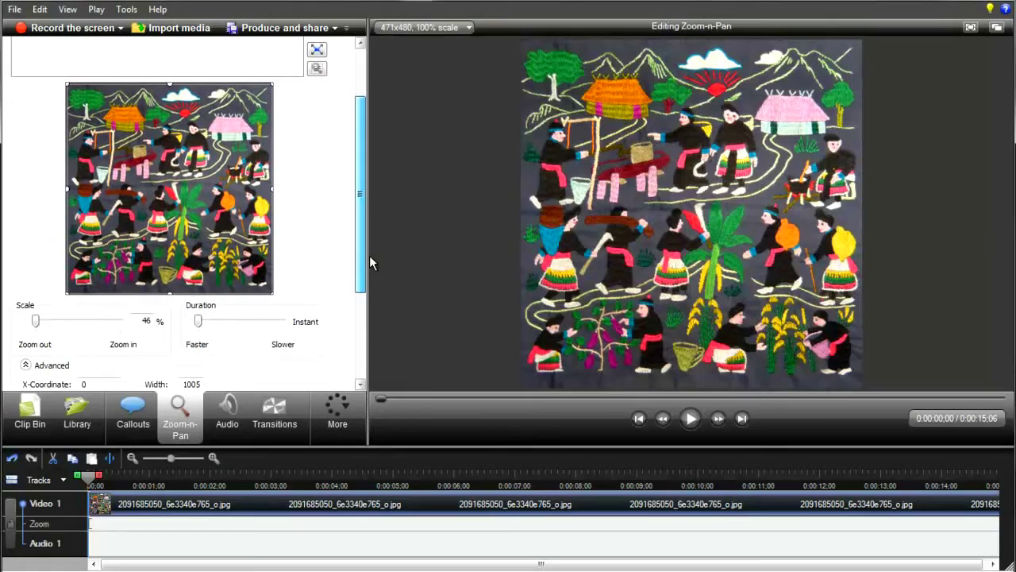
{"action": "left_click_drag", "start_coordinate": [271, 291], "coordinate": [228, 248]}
{"action": "left_click_drag", "start_coordinate": [225, 176], "coordinate": [200, 151]}
{"action": "left_click_drag", "start_coordinate": [136, 146], "coordinate": [185, 144]}
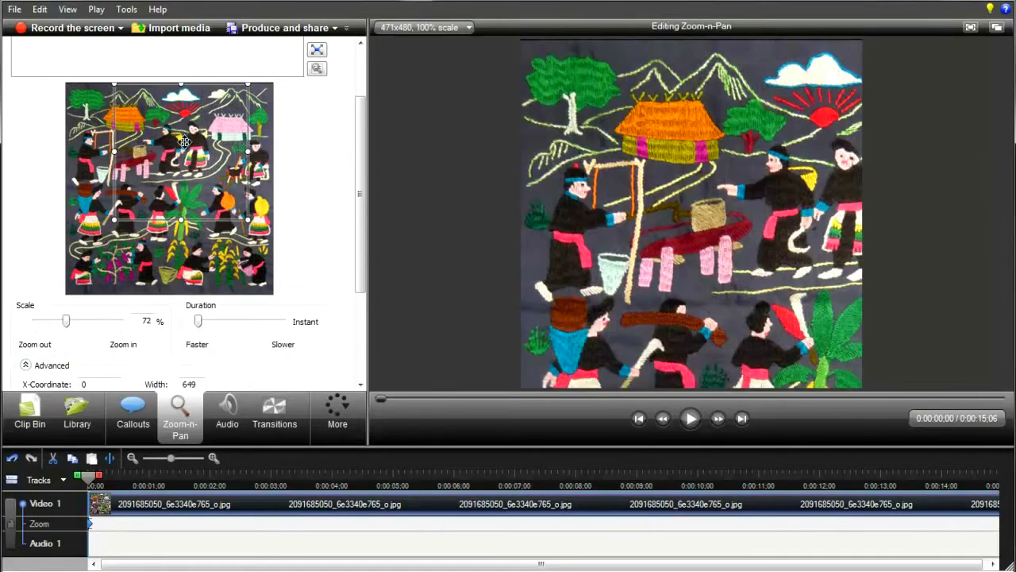
{"action": "left_click_drag", "start_coordinate": [115, 218], "coordinate": [166, 166]}
{"action": "left_click_drag", "start_coordinate": [227, 140], "coordinate": [223, 127]}
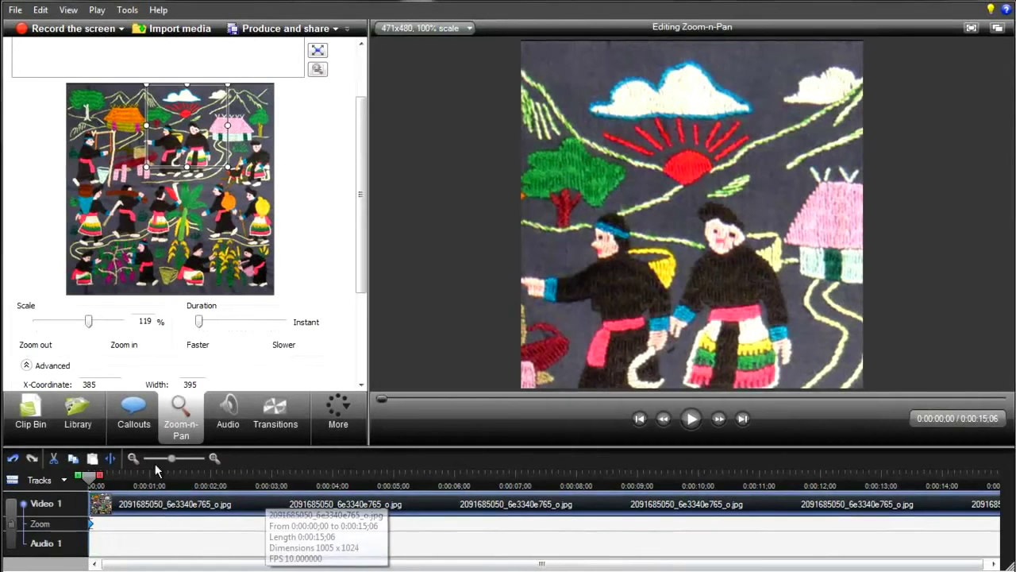
At 5 seconds, add a zoom out to the full image lasting 5.00 sec
{"action": "left_click_drag", "start_coordinate": [90, 479], "coordinate": [123, 481]}
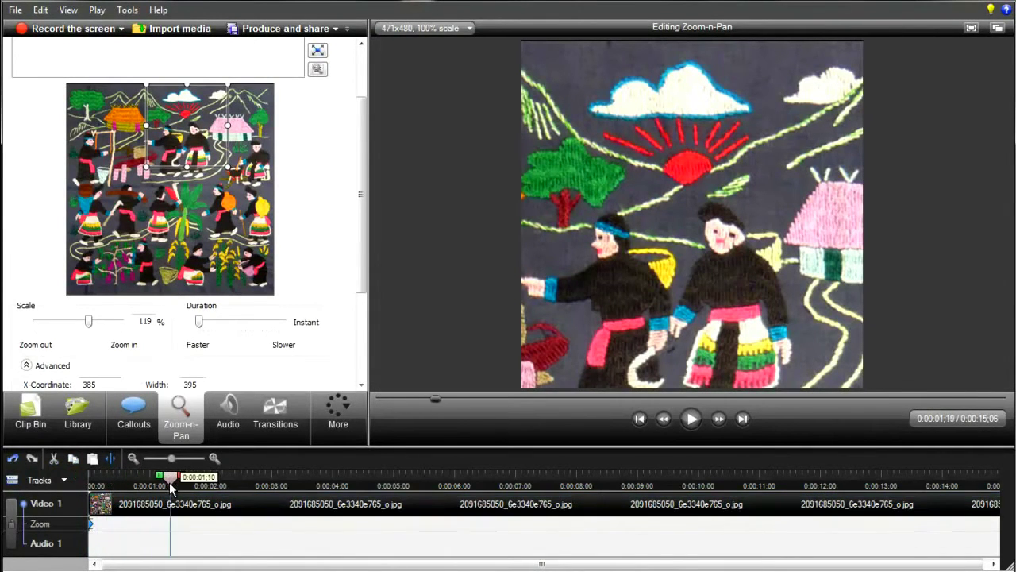
{"action": "left_click_drag", "start_coordinate": [169, 482], "coordinate": [394, 510]}
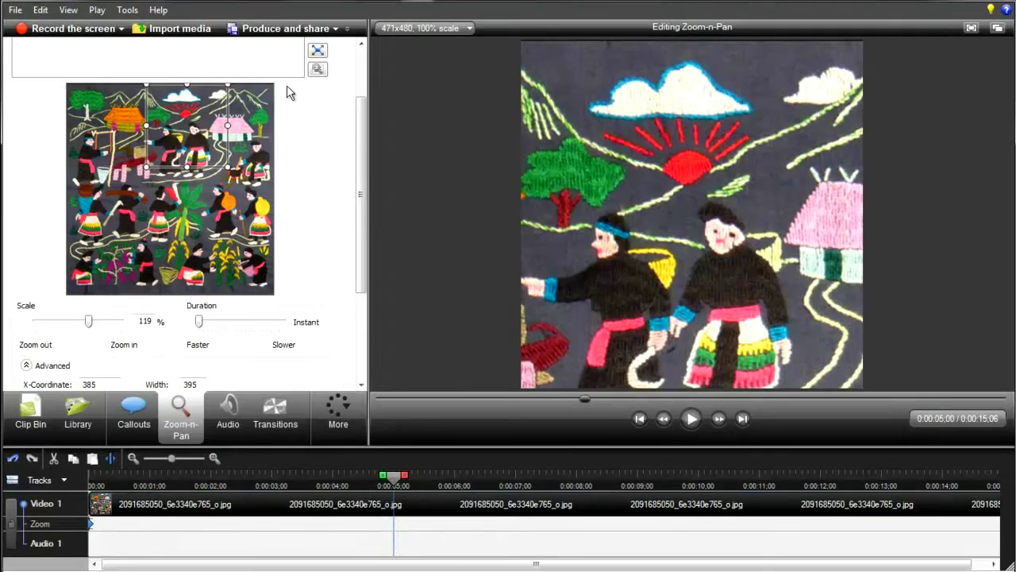
{"action": "left_click", "coordinate": [318, 54]}
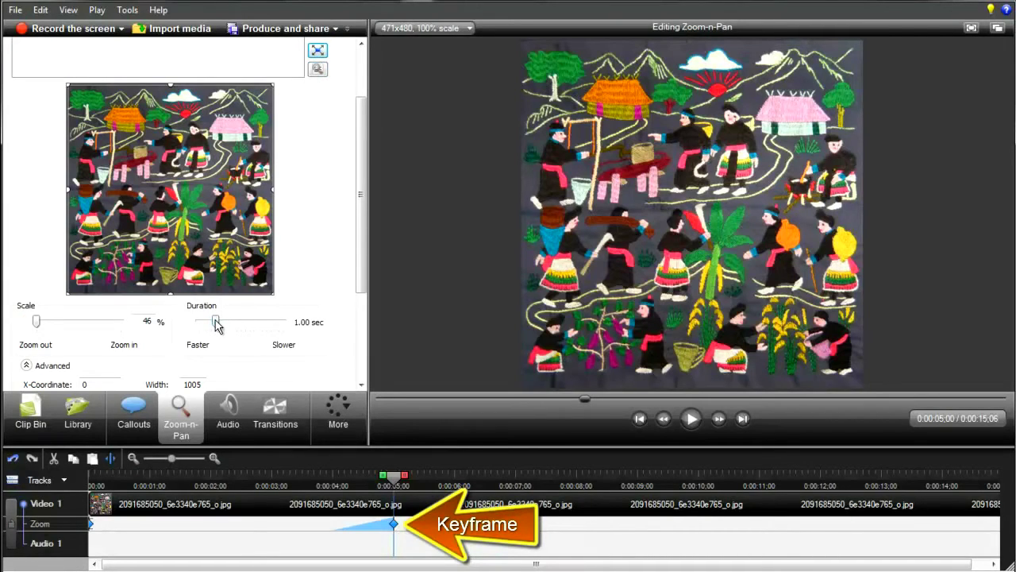
{"action": "left_click_drag", "start_coordinate": [217, 322], "coordinate": [283, 324]}
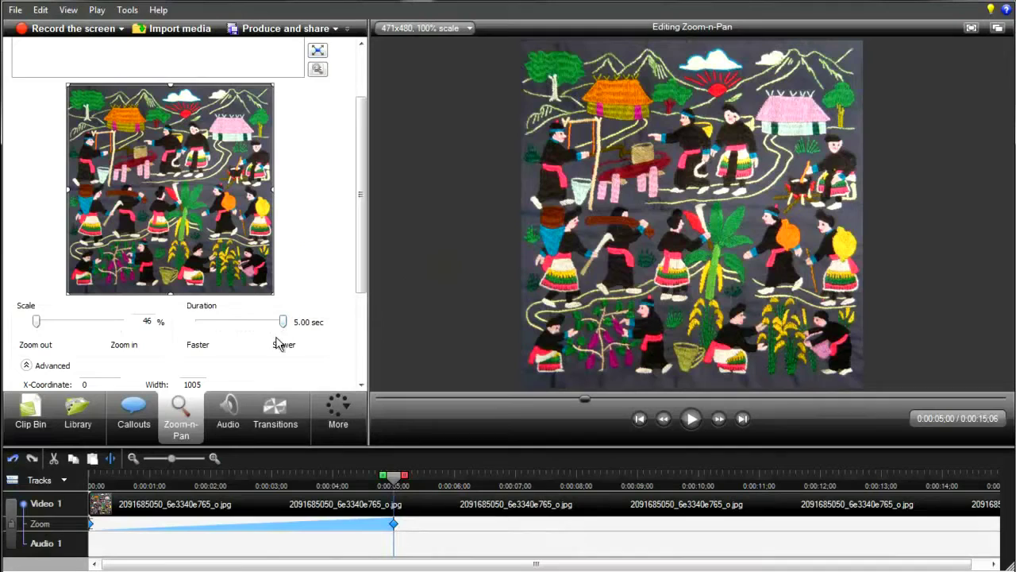
{"action": "left_click_drag", "start_coordinate": [385, 479], "coordinate": [395, 525]}
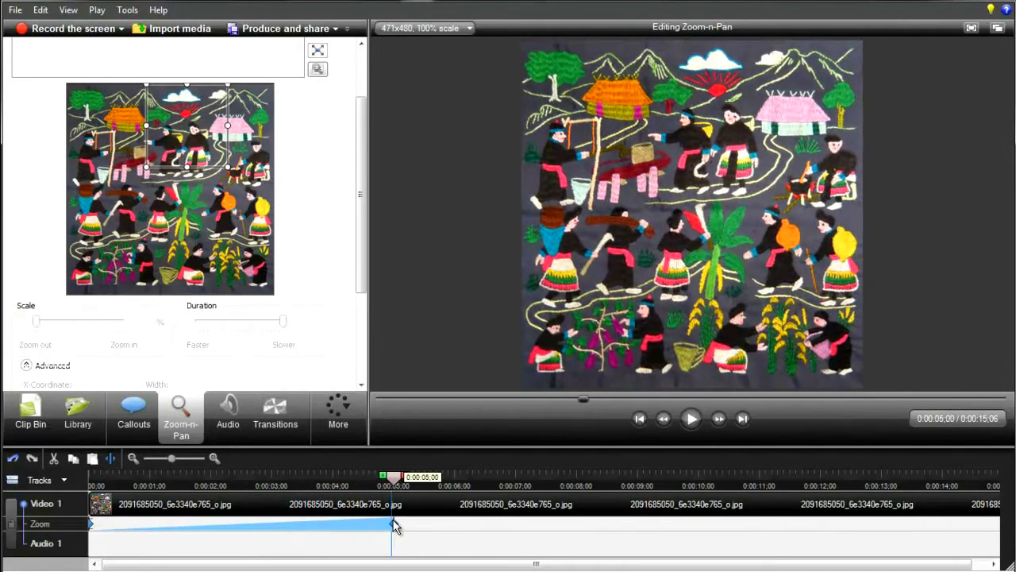
Delete the 5-second zoom-out keyframe and place the playhead near 2 seconds
{"action": "left_click", "coordinate": [395, 524]}
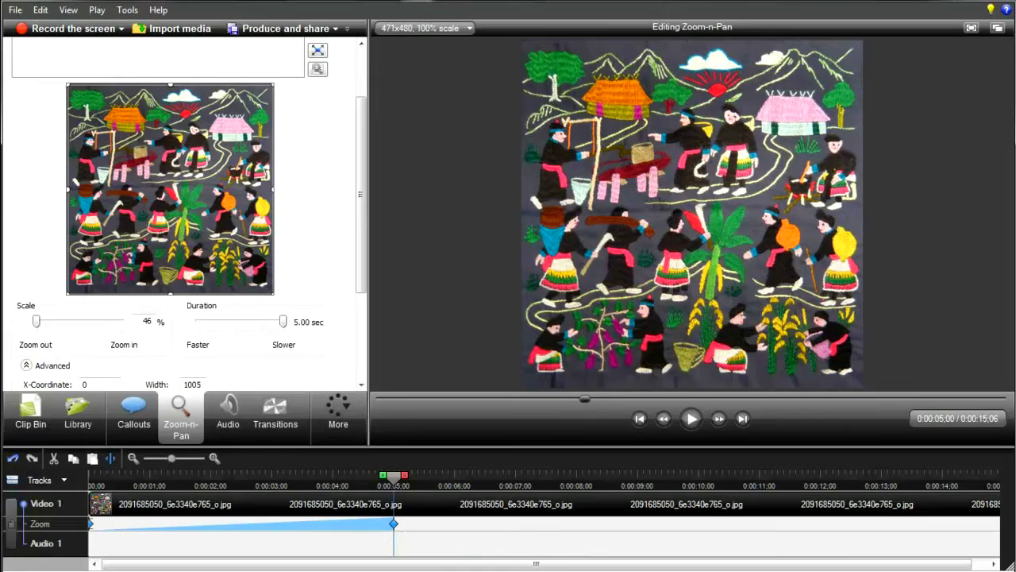
{"action": "key", "text": "Delete"}
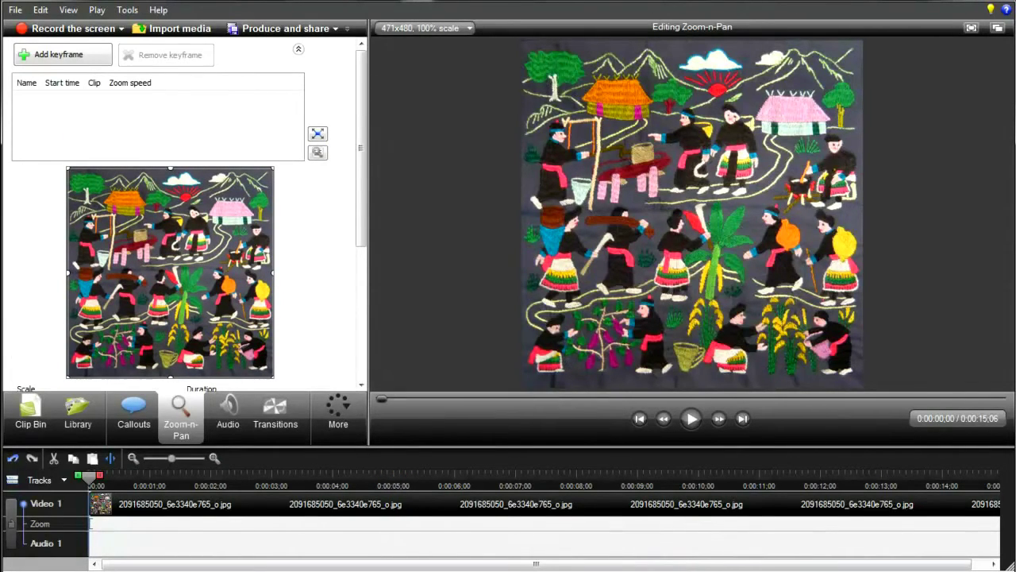
{"action": "left_click_drag", "start_coordinate": [361, 222], "coordinate": [370, 271]}
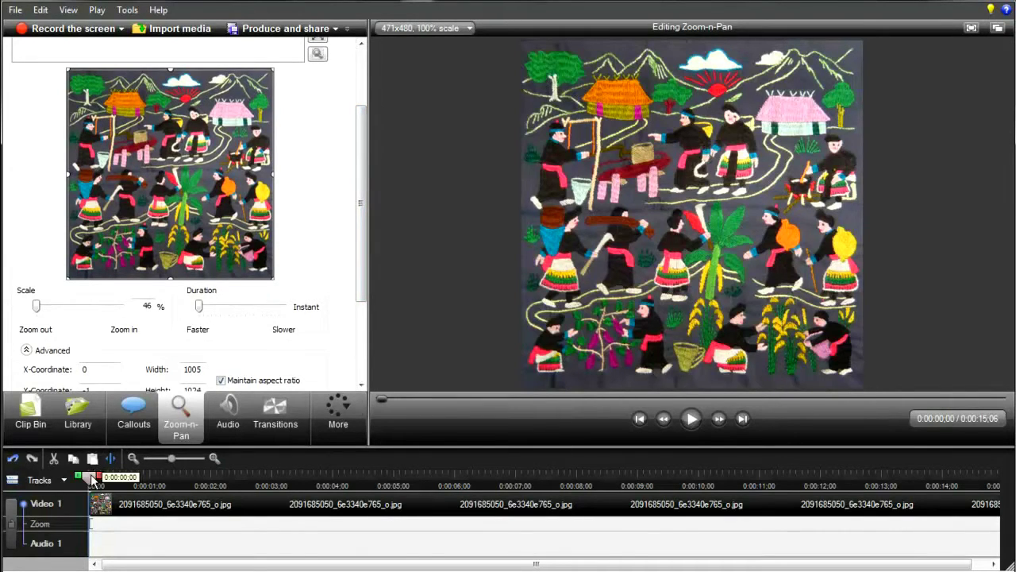
{"action": "left_click_drag", "start_coordinate": [94, 480], "coordinate": [132, 484]}
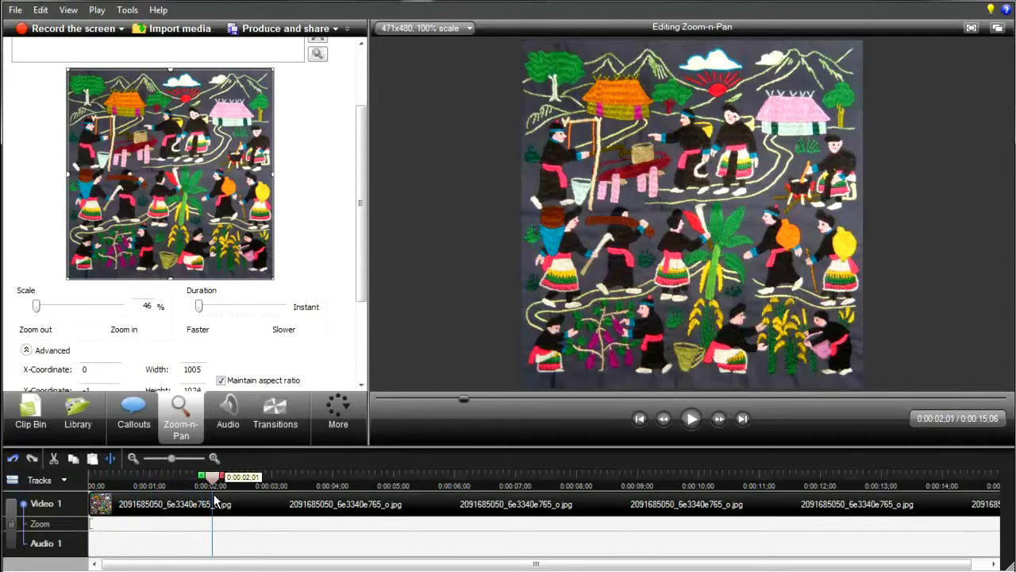
{"action": "left_click_drag", "start_coordinate": [214, 500], "coordinate": [217, 502]}
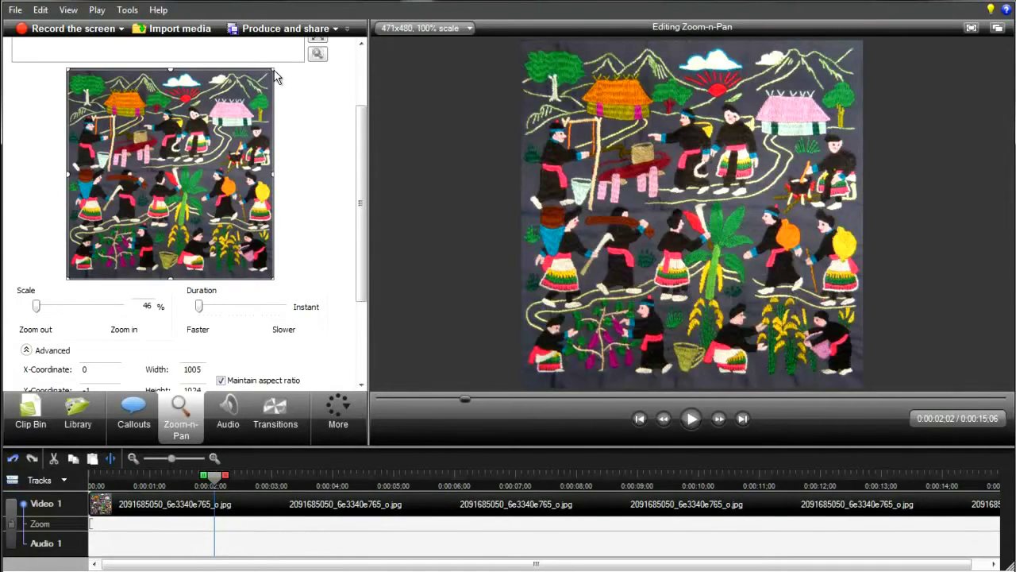
Frame a 111% zoom on the log and basket carriers, moving its keyframe to about 3 seconds
{"action": "left_click_drag", "start_coordinate": [268, 70], "coordinate": [174, 169]}
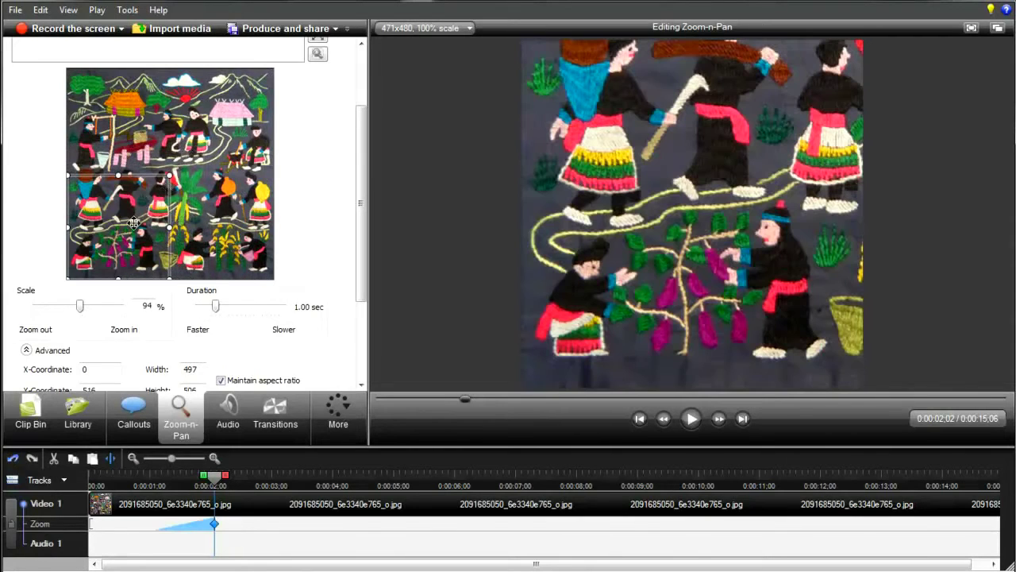
{"action": "left_click_drag", "start_coordinate": [127, 213], "coordinate": [126, 197]}
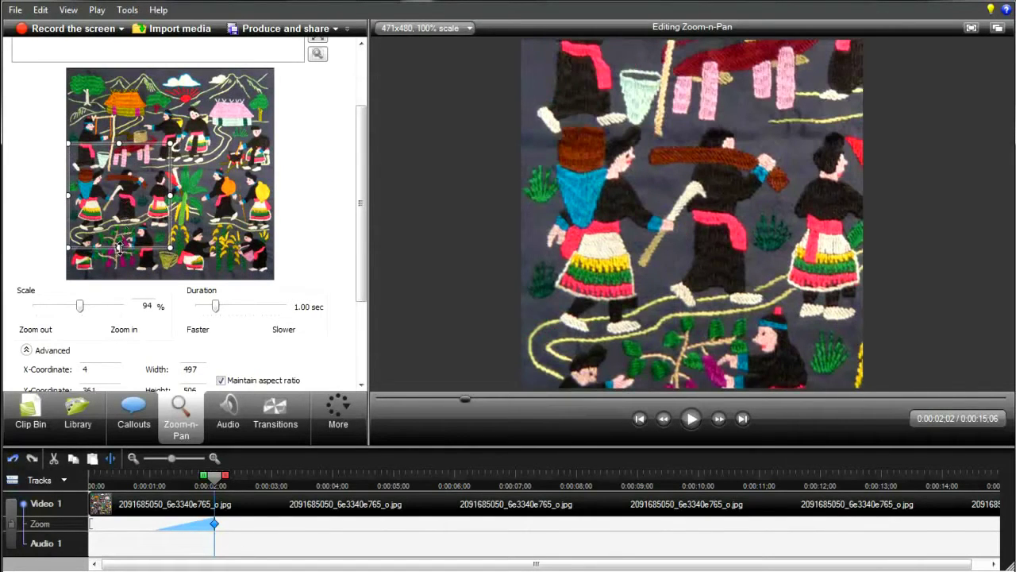
{"action": "left_click_drag", "start_coordinate": [119, 248], "coordinate": [116, 238]}
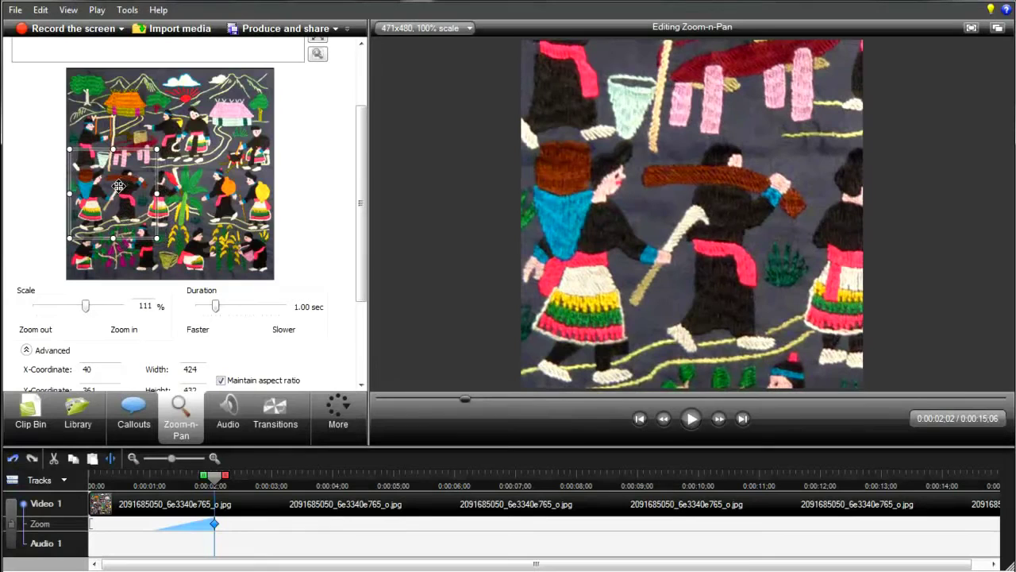
{"action": "left_click_drag", "start_coordinate": [119, 185], "coordinate": [117, 188]}
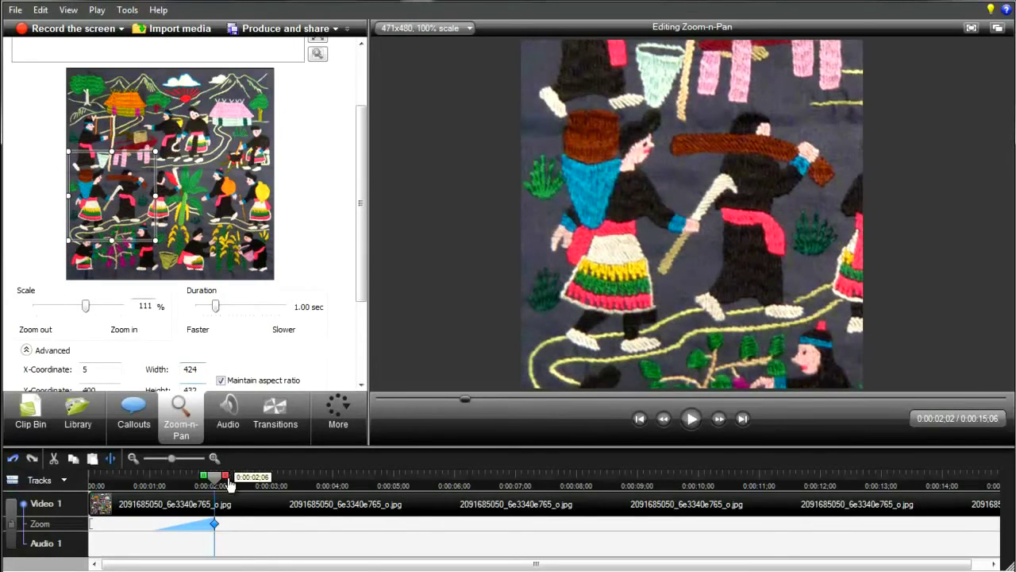
{"action": "left_click_drag", "start_coordinate": [215, 528], "coordinate": [270, 528]}
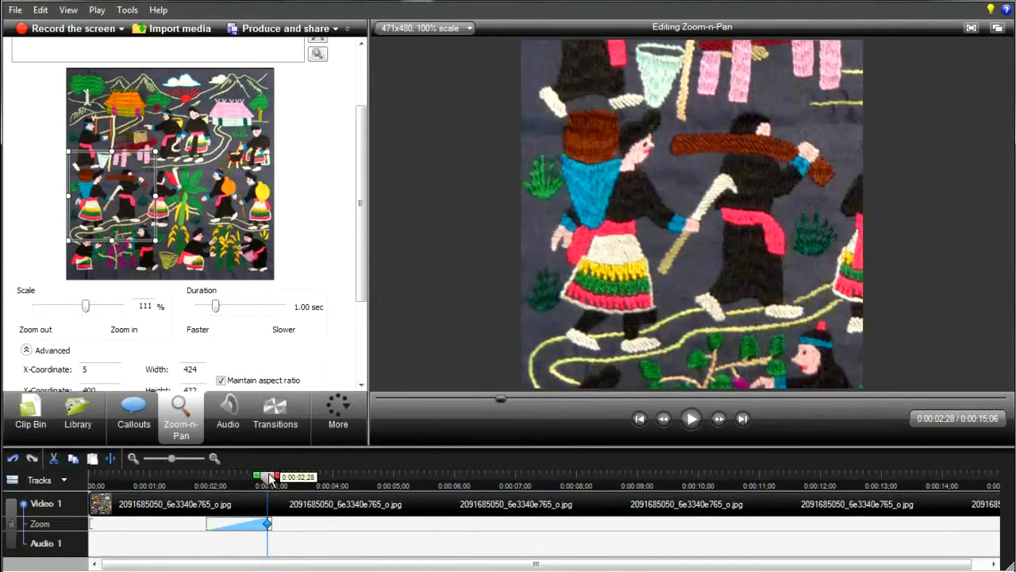
Pan the 111% view right to the women with orange and yellow bundles, ending near 6 seconds
{"action": "left_click_drag", "start_coordinate": [271, 478], "coordinate": [463, 510]}
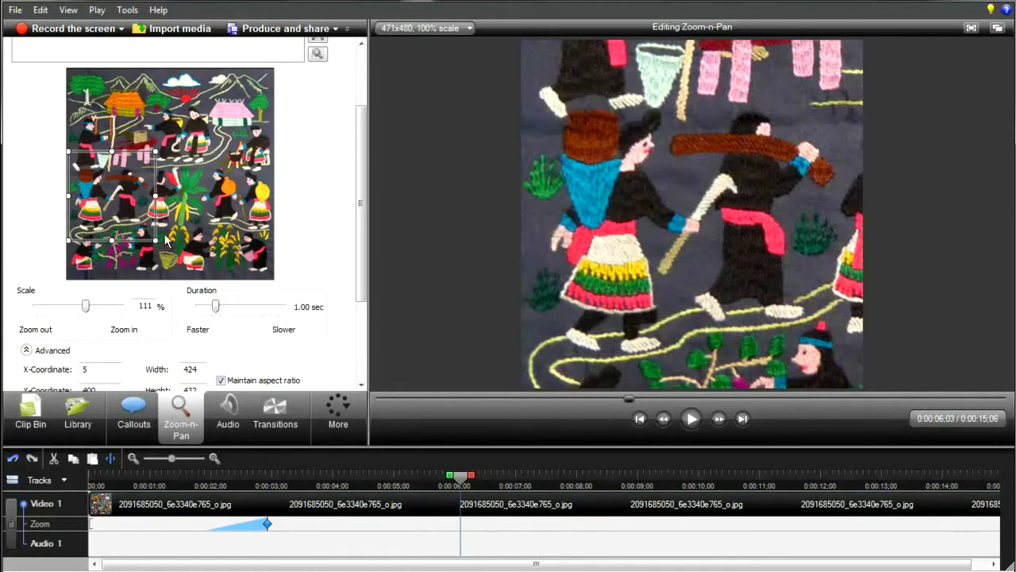
{"action": "left_click_drag", "start_coordinate": [123, 201], "coordinate": [242, 198]}
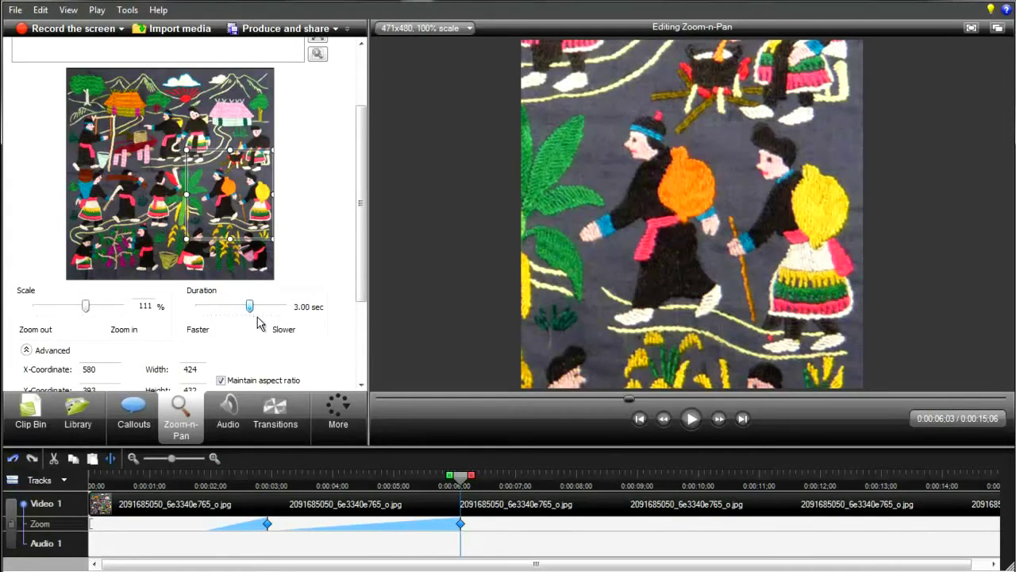
{"action": "left_click_drag", "start_coordinate": [459, 476], "coordinate": [89, 461]}
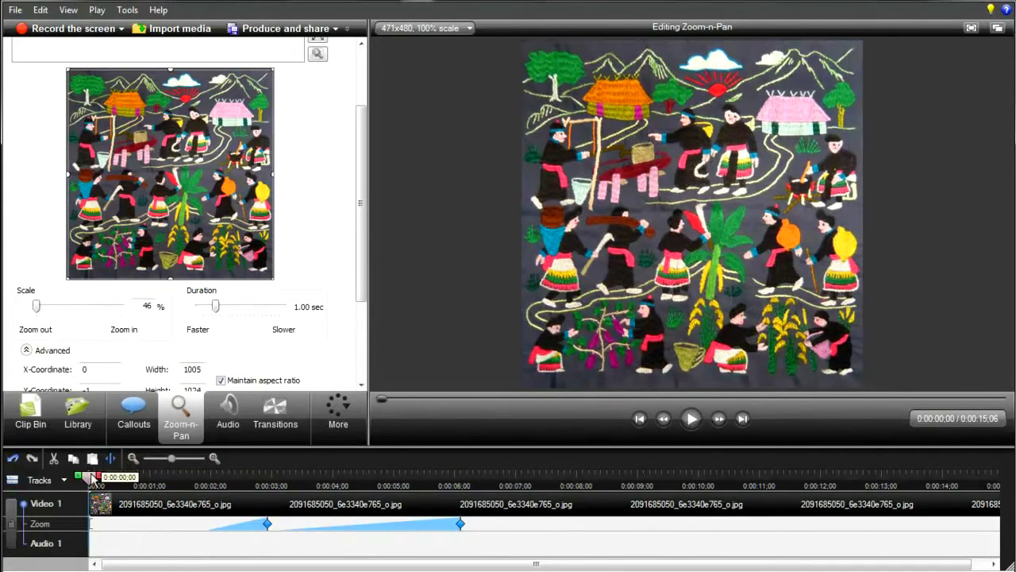
After a preview, add a full-frame zoom-out at 46% and move it to about 10 seconds
{"action": "left_click", "coordinate": [692, 419]}
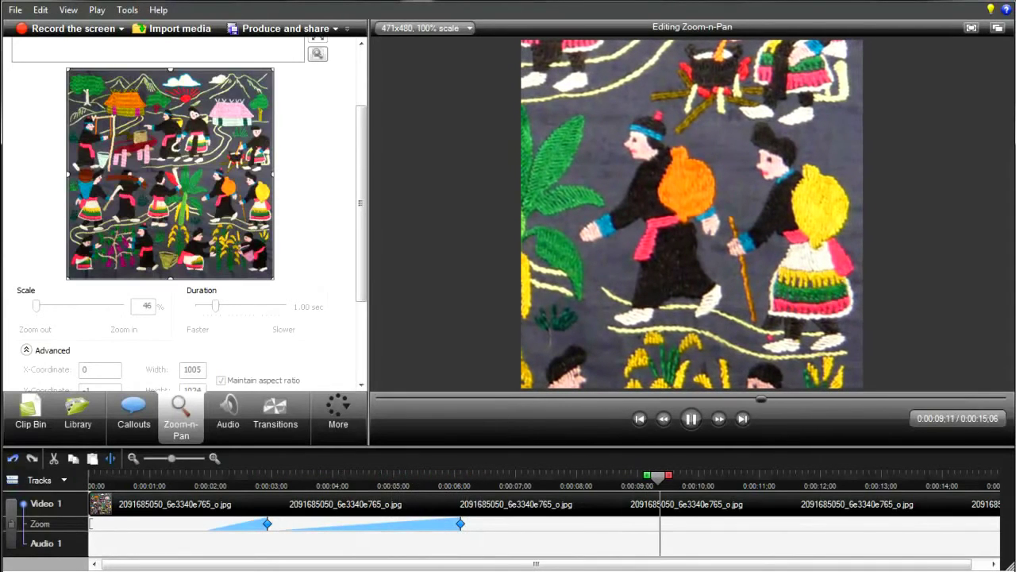
{"action": "left_click", "coordinate": [692, 419]}
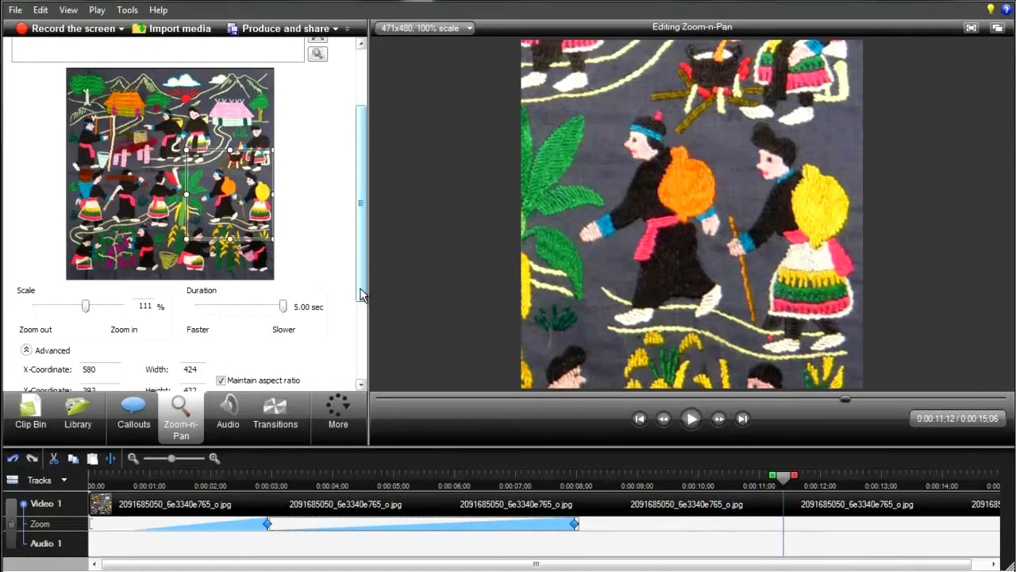
{"action": "left_click_drag", "start_coordinate": [362, 295], "coordinate": [370, 249]}
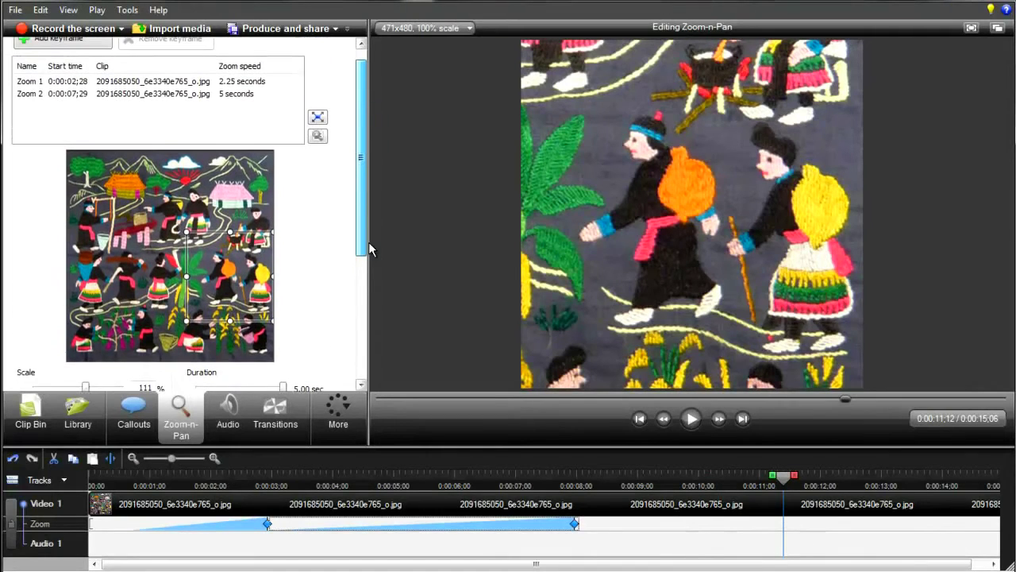
{"action": "left_click", "coordinate": [318, 119]}
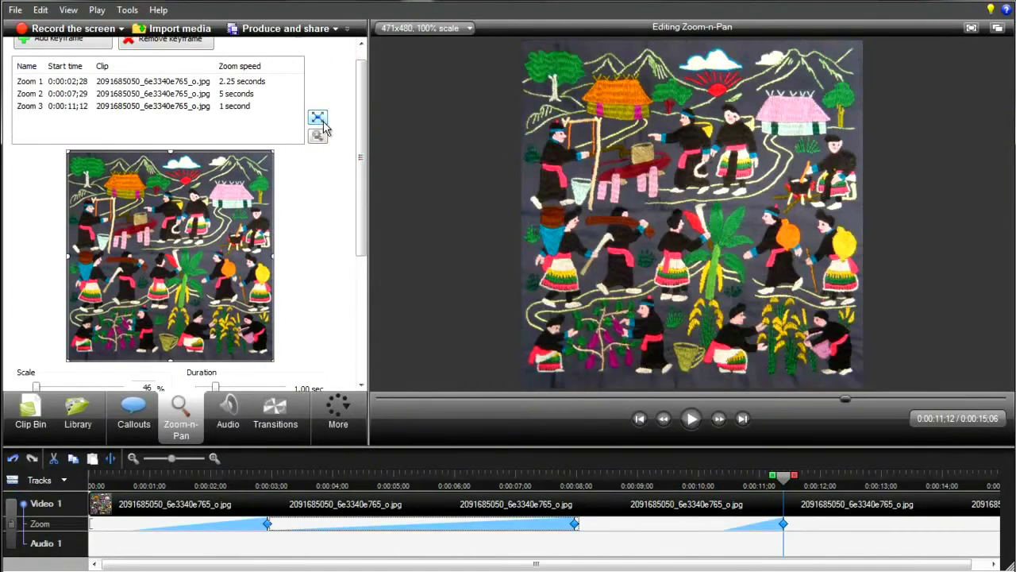
{"action": "scroll", "coordinate": [286, 238], "scroll_direction": "down", "scroll_amount": 2}
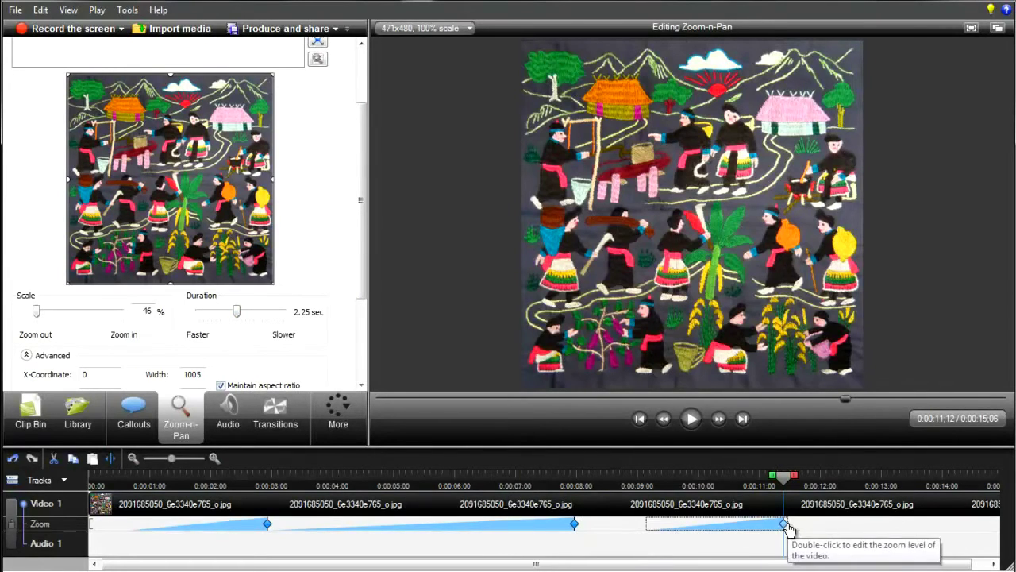
{"action": "left_click_drag", "start_coordinate": [784, 524], "coordinate": [717, 527]}
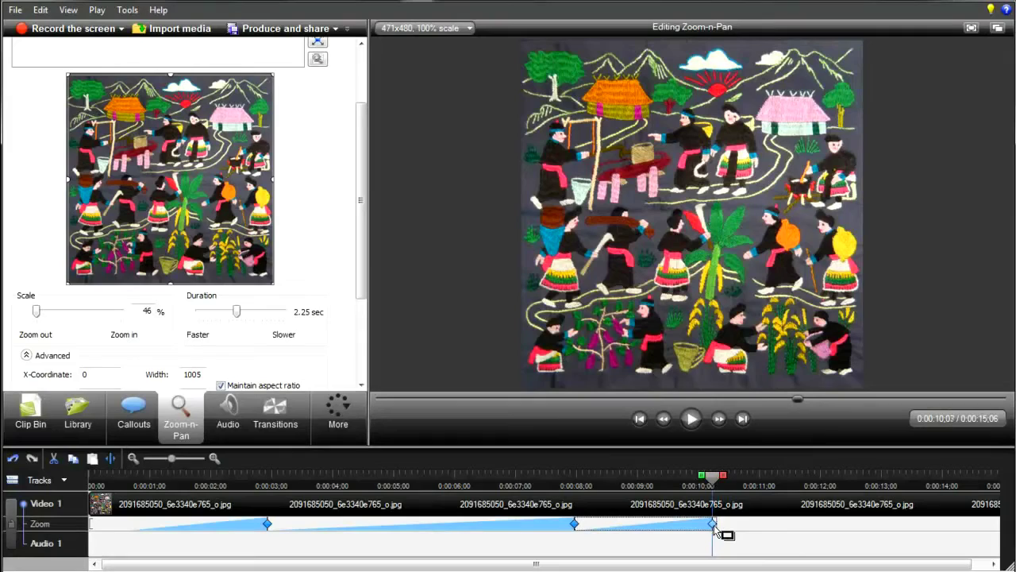
{"action": "left_click_drag", "start_coordinate": [712, 476], "coordinate": [99, 475]}
Play the whole zoom-and-pan animation through and pause at the end
{"action": "left_click", "coordinate": [691, 418]}
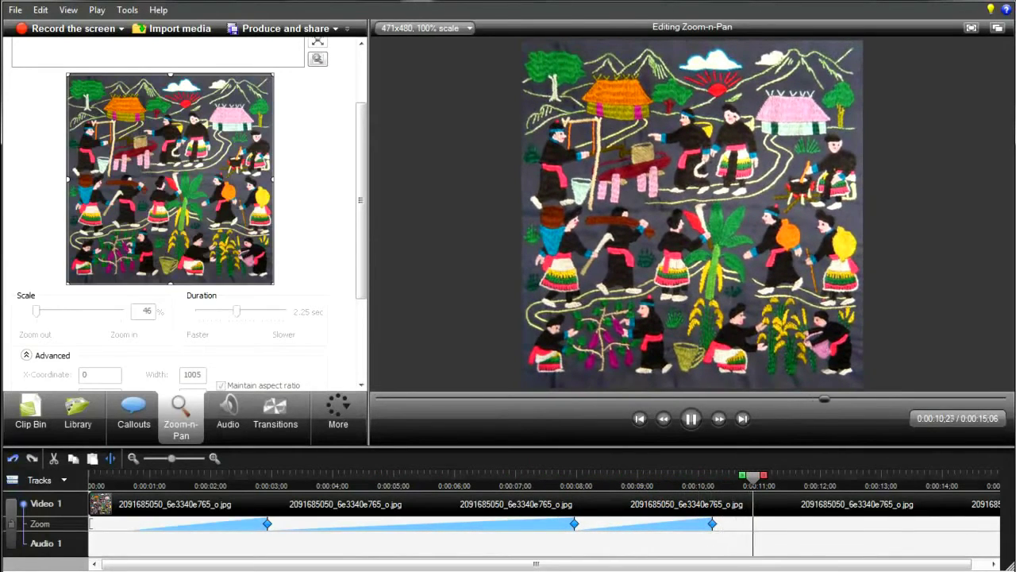
{"action": "left_click", "coordinate": [692, 419]}
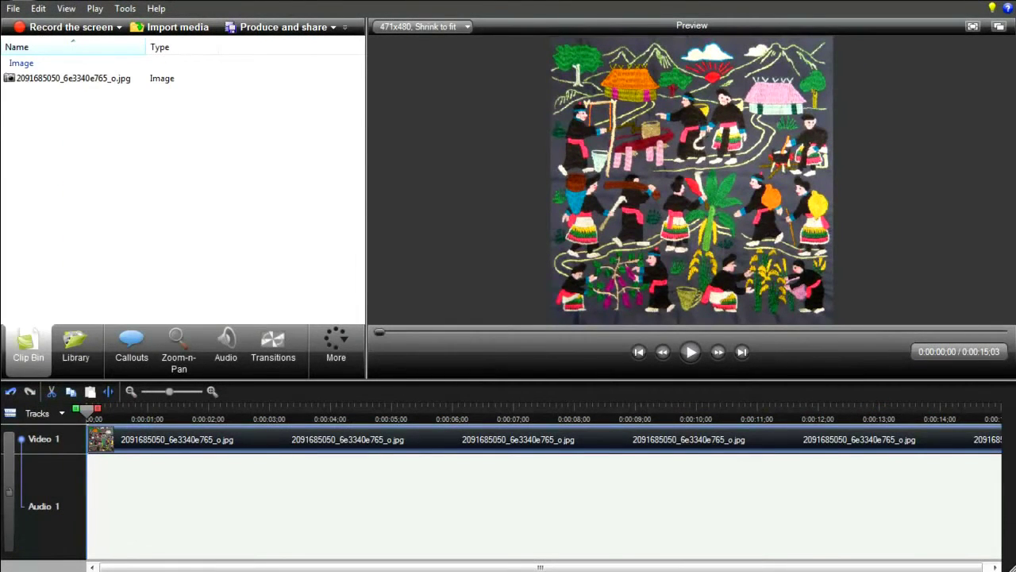
Shrink the Zoom-n-Pan rectangle onto the orange-roofed hut for an instant zoom at 0:00:00;00
{"action": "left_click", "coordinate": [176, 342]}
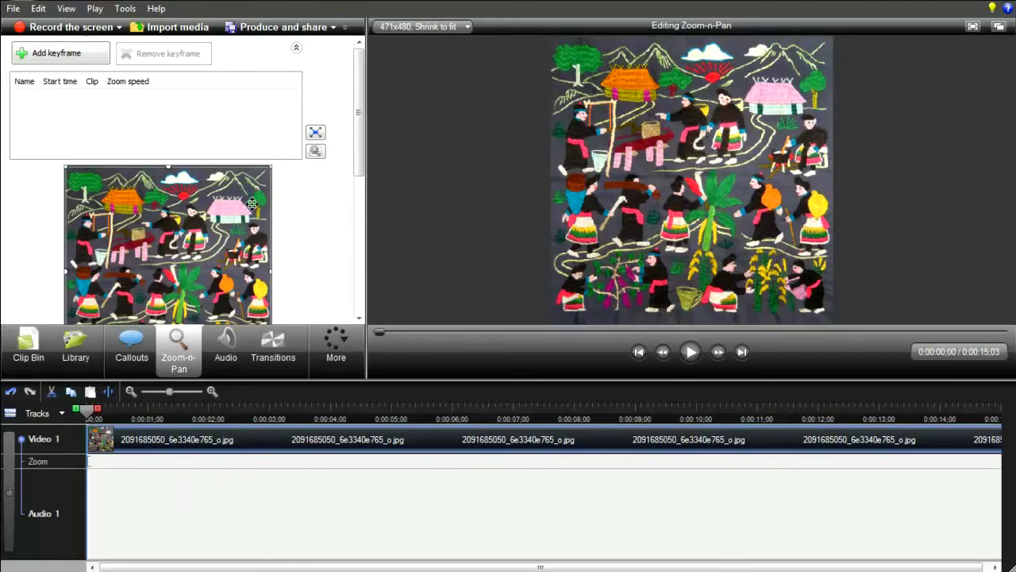
{"action": "left_click_drag", "start_coordinate": [270, 167], "coordinate": [136, 202]}
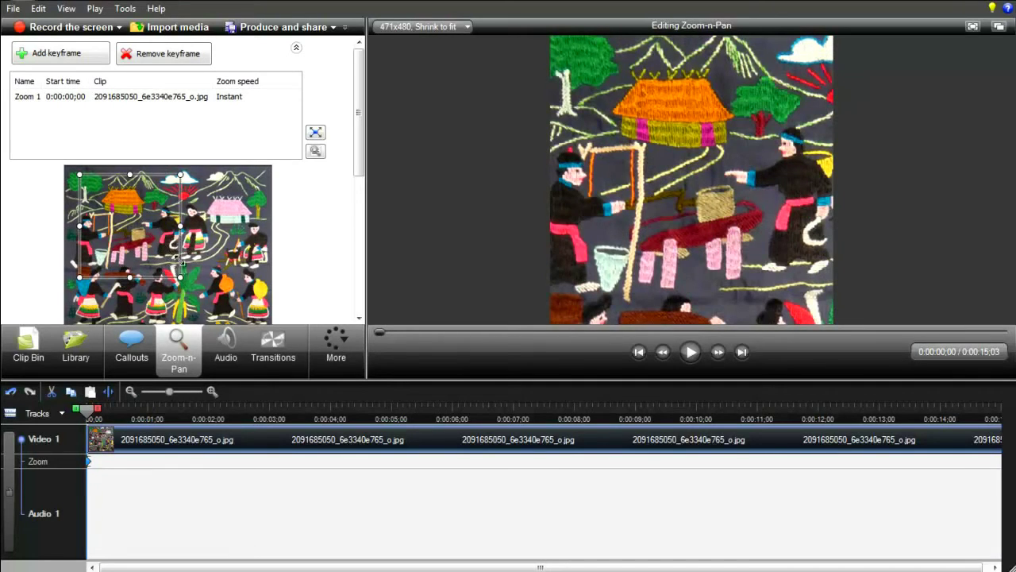
{"action": "left_click_drag", "start_coordinate": [181, 260], "coordinate": [131, 234]}
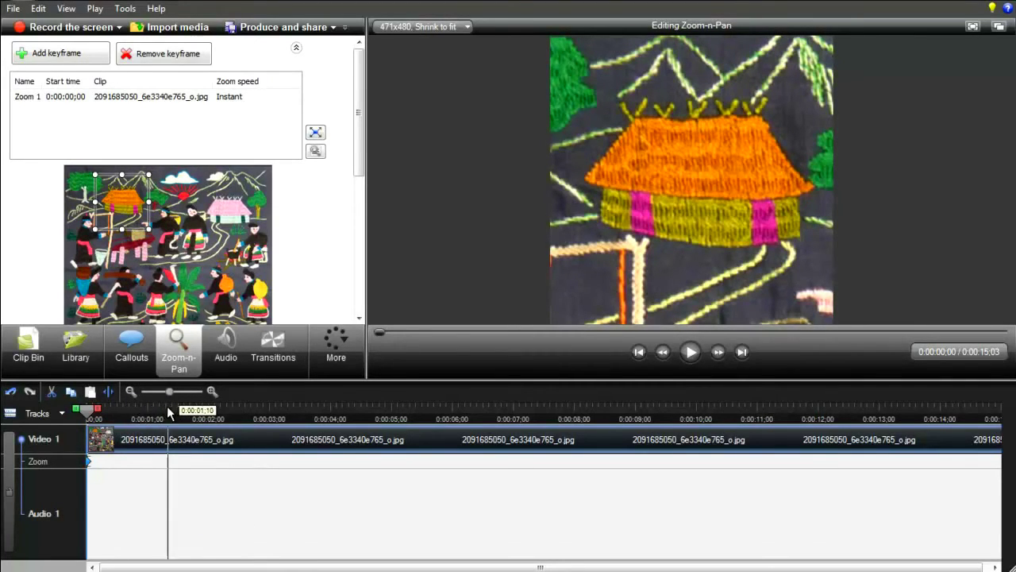
Add instant 147% cuts: pink house at 2 s, corn harvesters at 4 s, purple plant at 6 s
{"action": "left_click", "coordinate": [212, 412]}
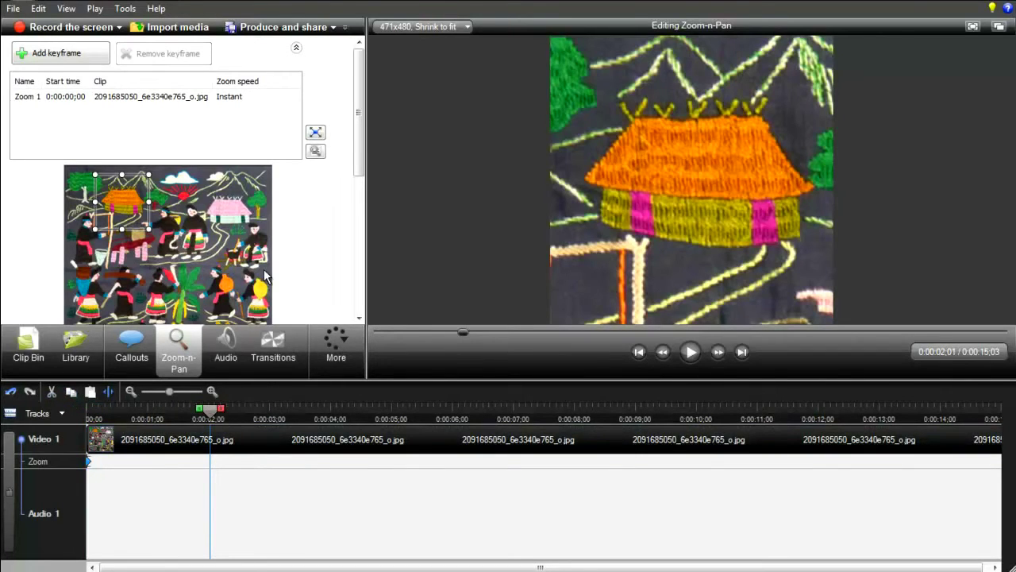
{"action": "left_click_drag", "start_coordinate": [138, 201], "coordinate": [257, 221]}
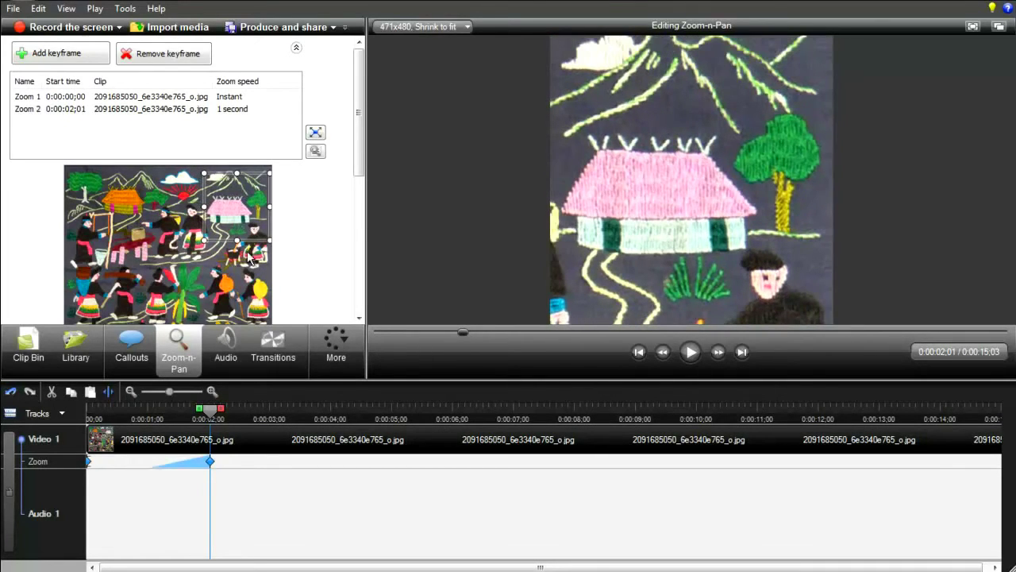
{"action": "left_click_drag", "start_coordinate": [359, 150], "coordinate": [357, 195]}
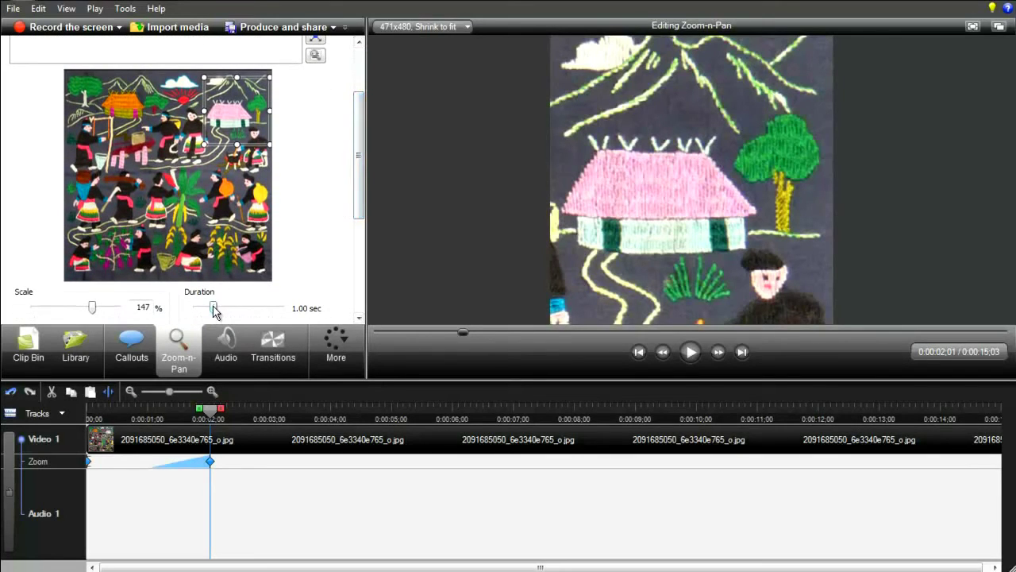
{"action": "left_click_drag", "start_coordinate": [213, 306], "coordinate": [195, 307]}
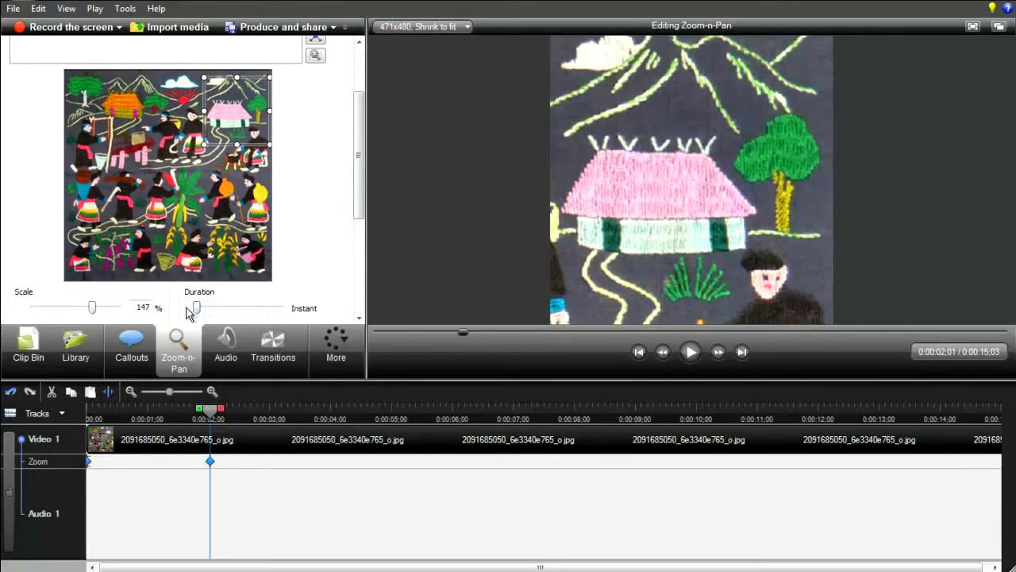
{"action": "left_click", "coordinate": [335, 412]}
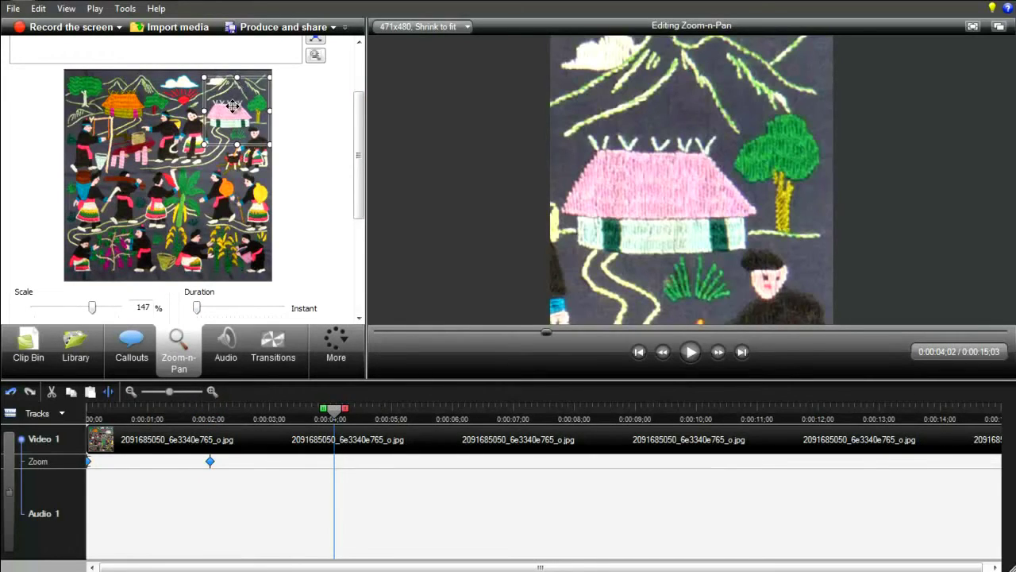
{"action": "left_click_drag", "start_coordinate": [232, 106], "coordinate": [219, 240]}
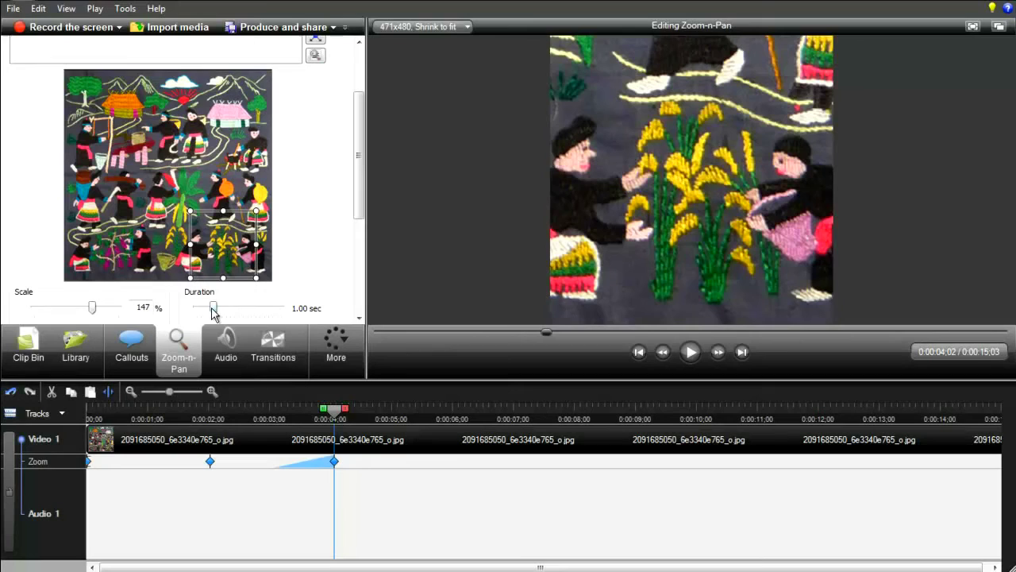
{"action": "left_click_drag", "start_coordinate": [213, 308], "coordinate": [198, 308]}
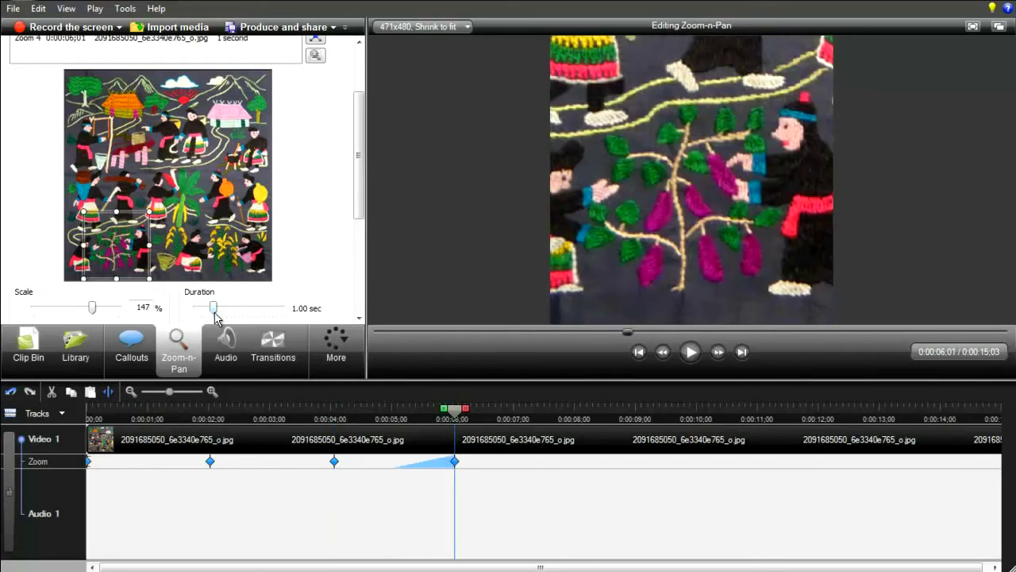
{"action": "left_click_drag", "start_coordinate": [213, 308], "coordinate": [195, 308]}
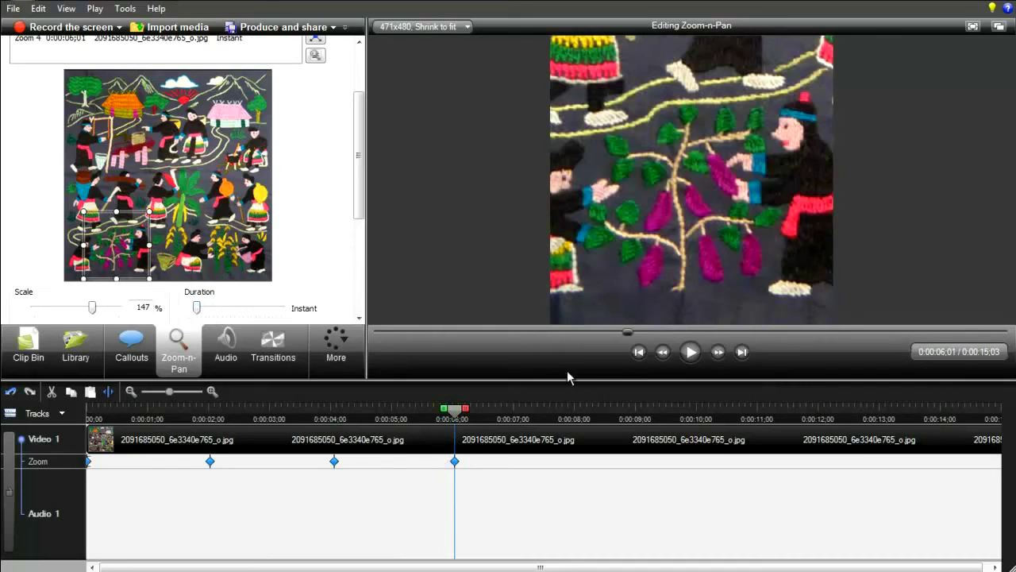
Play the clip from the start to review the instant cuts from hut to house, corn and purple plant
{"action": "left_click", "coordinate": [639, 351]}
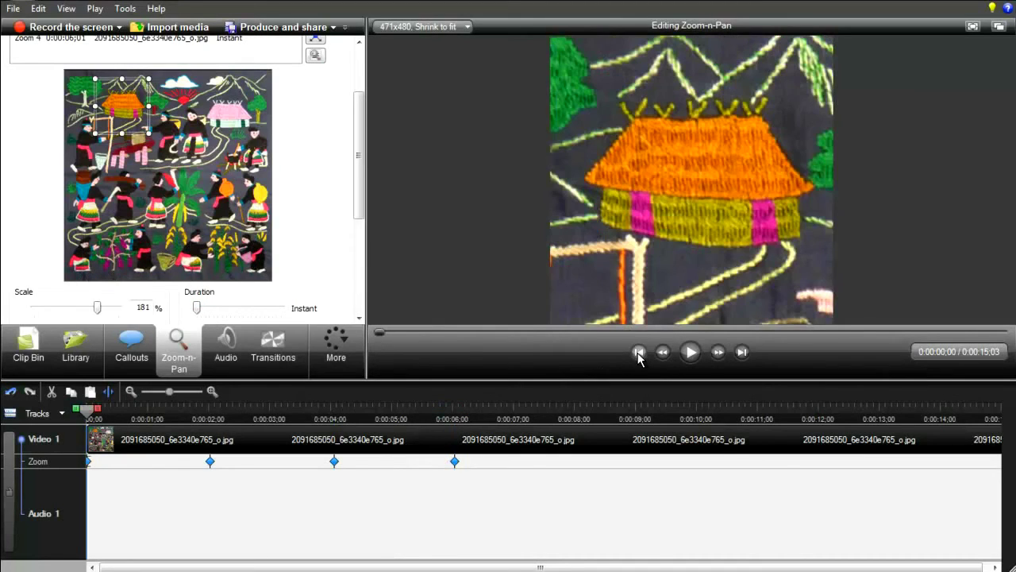
{"action": "left_click", "coordinate": [691, 354]}
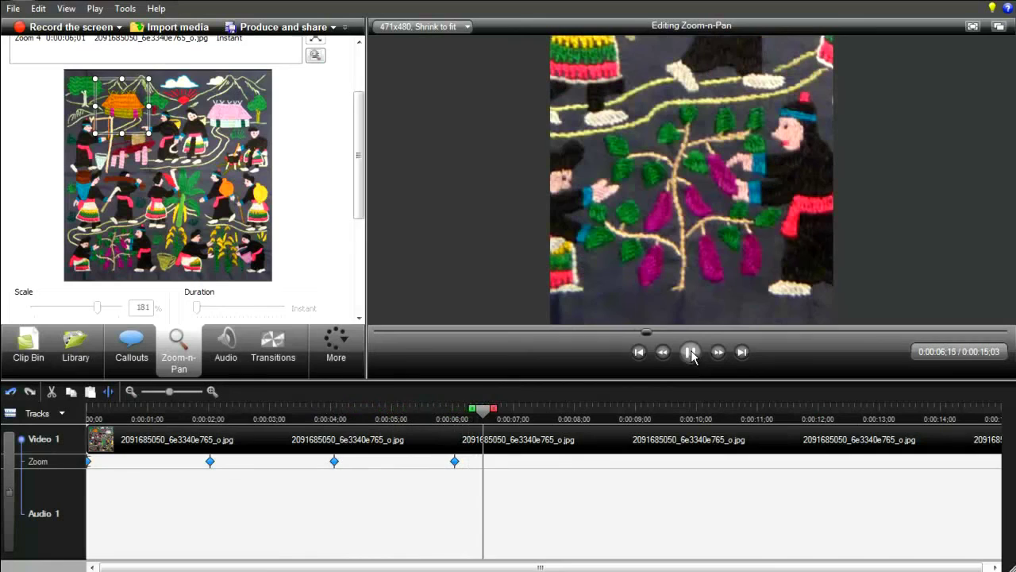
{"action": "left_click", "coordinate": [691, 353]}
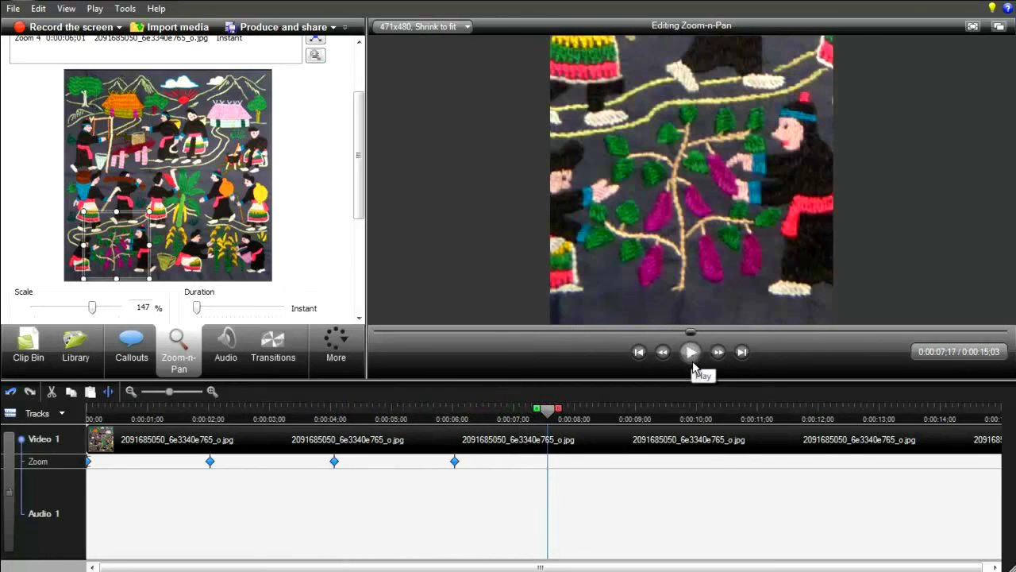